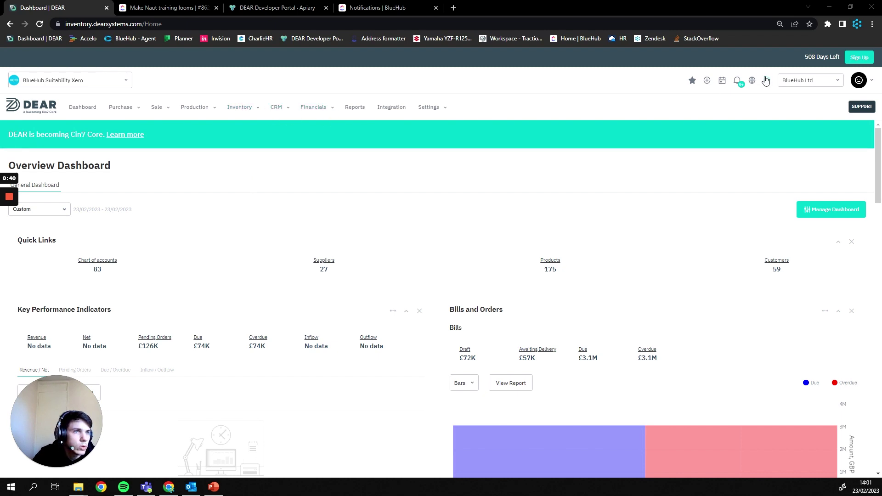
# Open the list of stock adjustments and stocktakes and start a new stocktake.
pyautogui.click(241, 108)
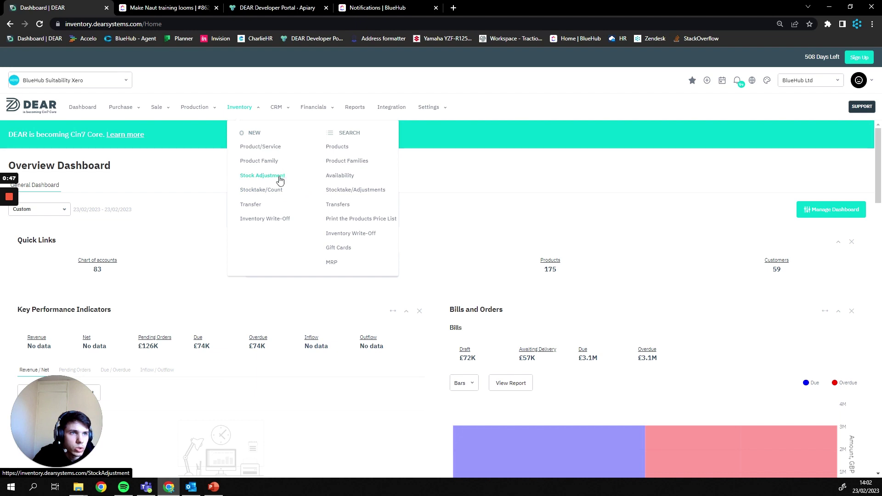
pyautogui.click(345, 192)
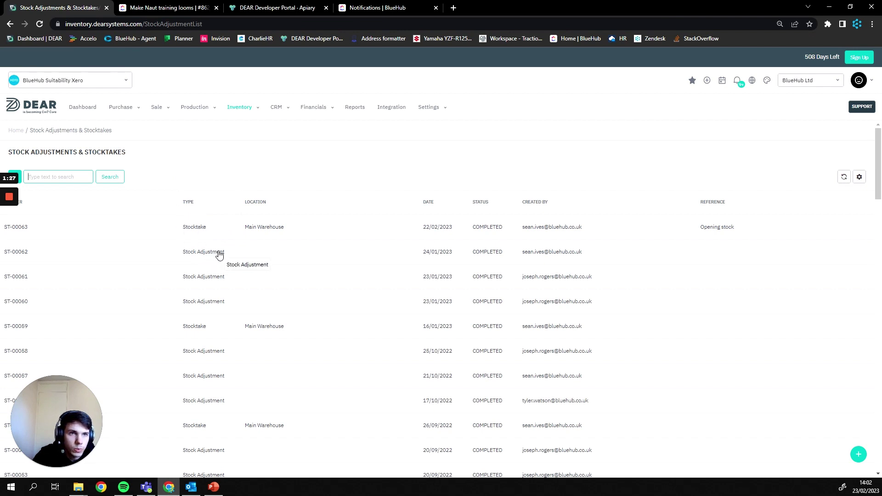
pyautogui.scroll(-1, 212, 244)
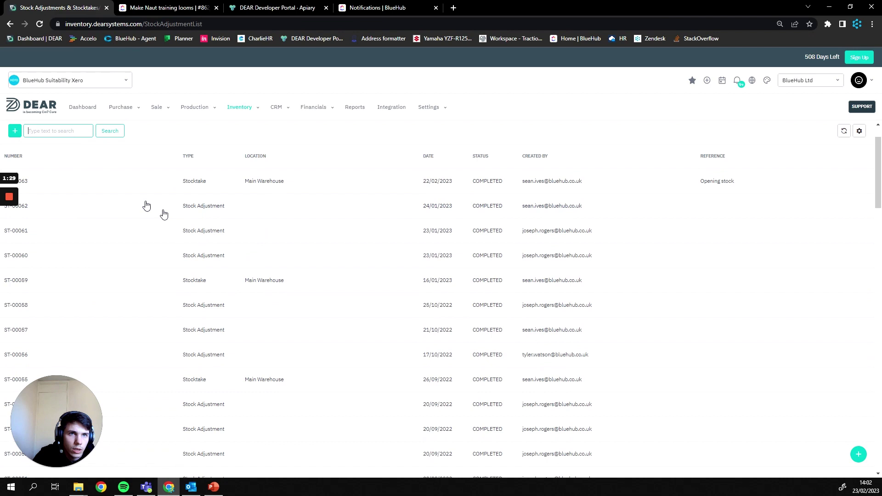
pyautogui.click(15, 132)
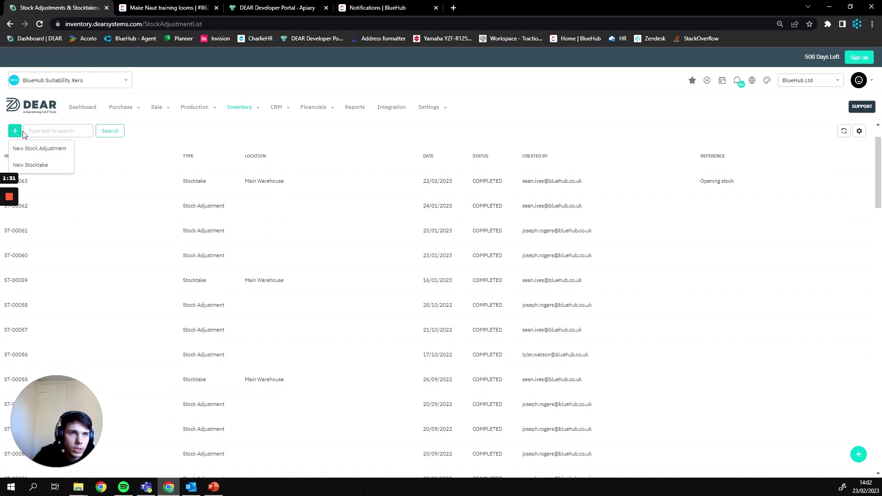
pyautogui.click(45, 166)
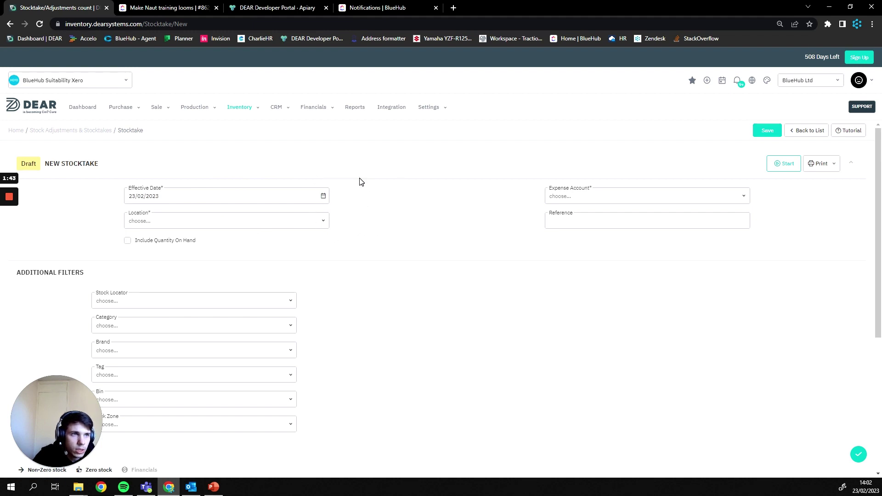
# Examine the Effective Date calendar and the available Location options of the new stocktake.
pyautogui.click(288, 199)
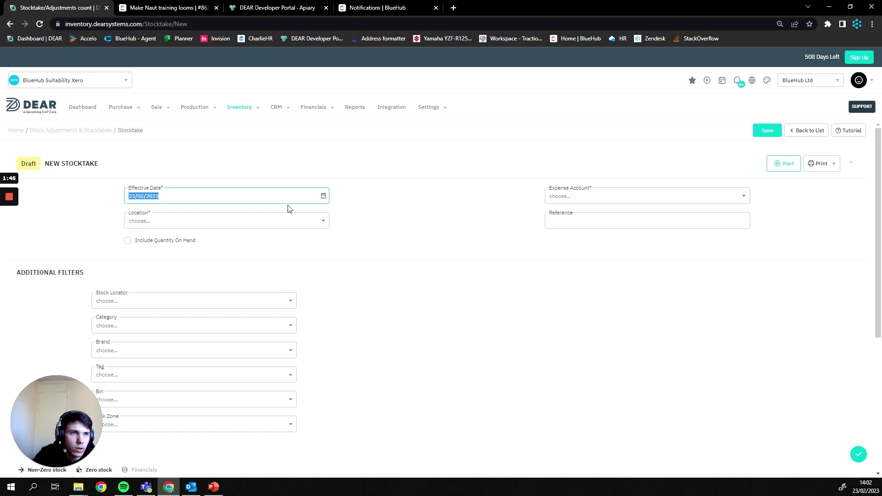
pyautogui.click(322, 197)
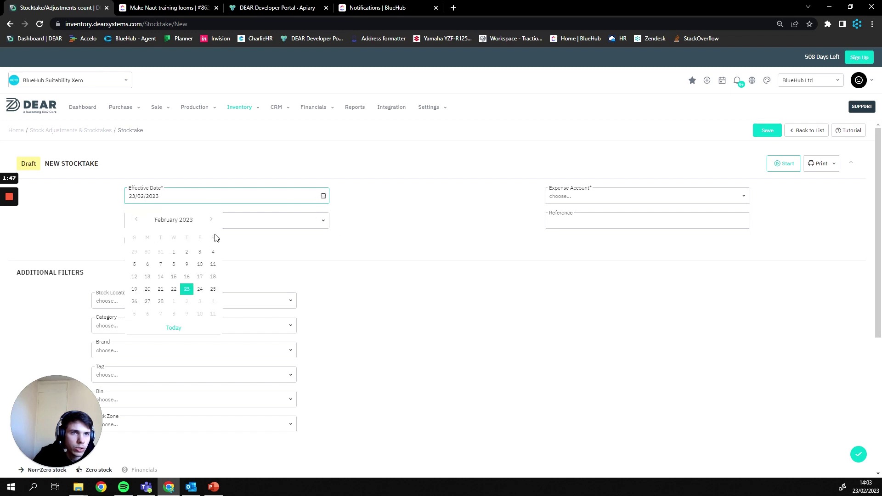
pyautogui.click(363, 179)
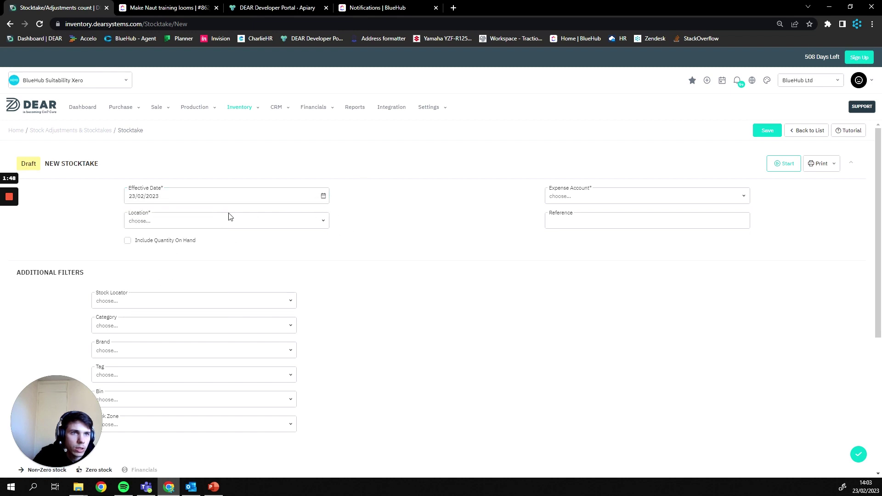
pyautogui.click(324, 221)
pyautogui.scroll(-3, 276, 294)
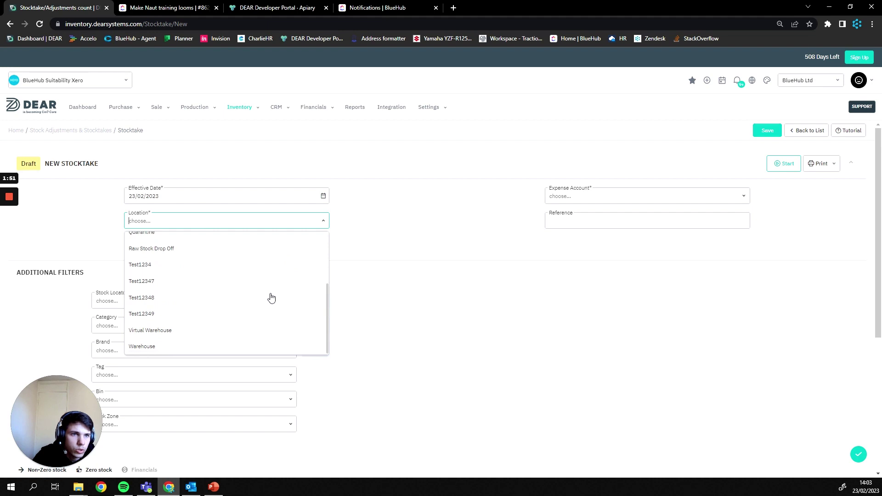
pyautogui.scroll(3, 237, 287)
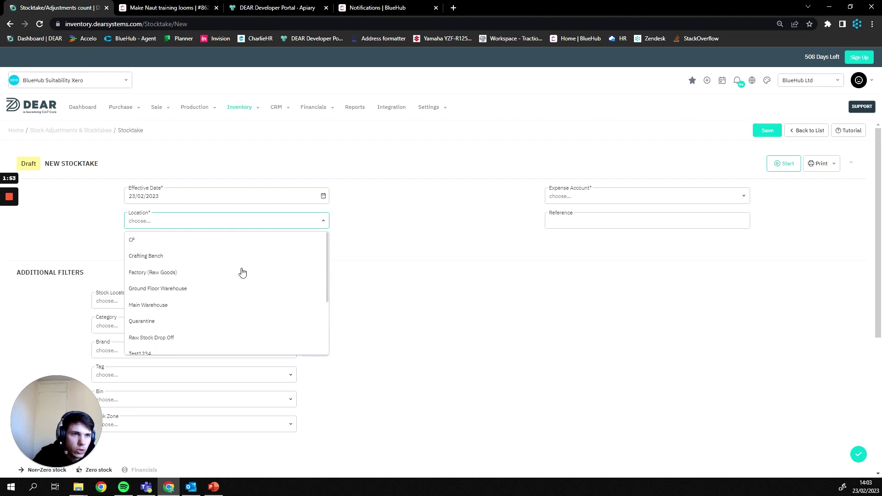
pyautogui.click(390, 210)
# Check the Bin and Pick Zone filters in the stocktake's Additional Filters section.
pyautogui.scroll(-1, 222, 291)
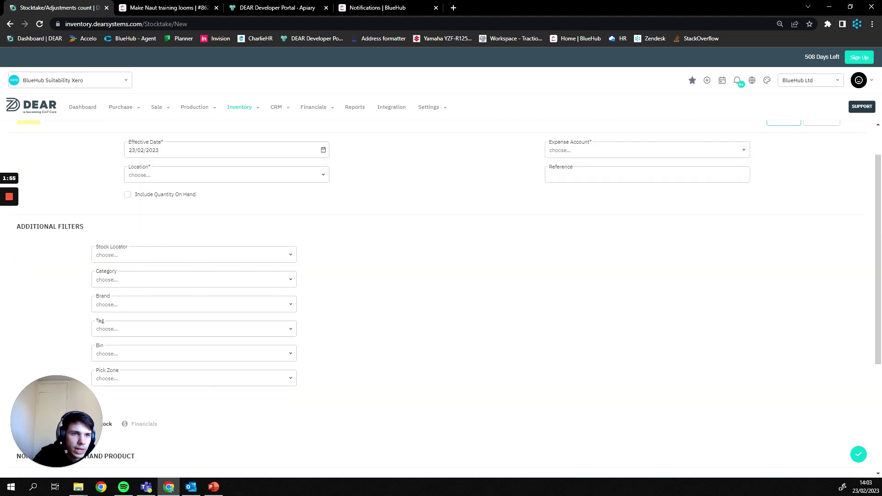
pyautogui.click(194, 353)
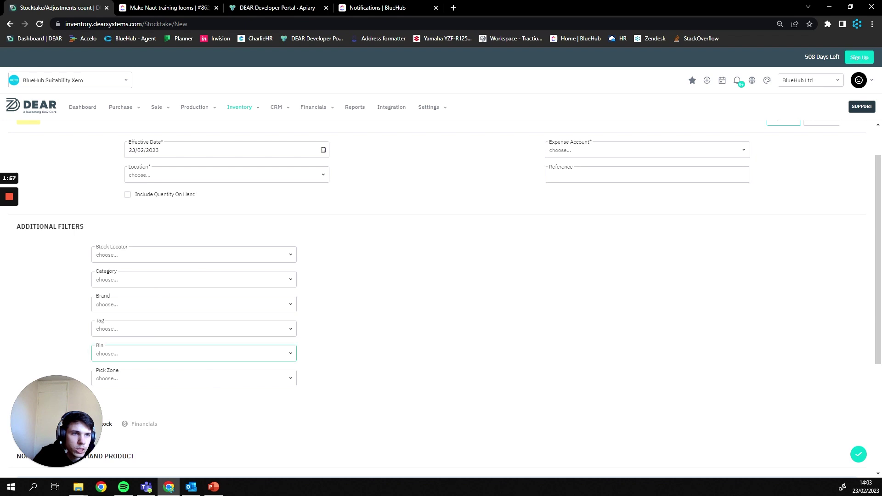
pyautogui.click(288, 358)
pyautogui.click(288, 357)
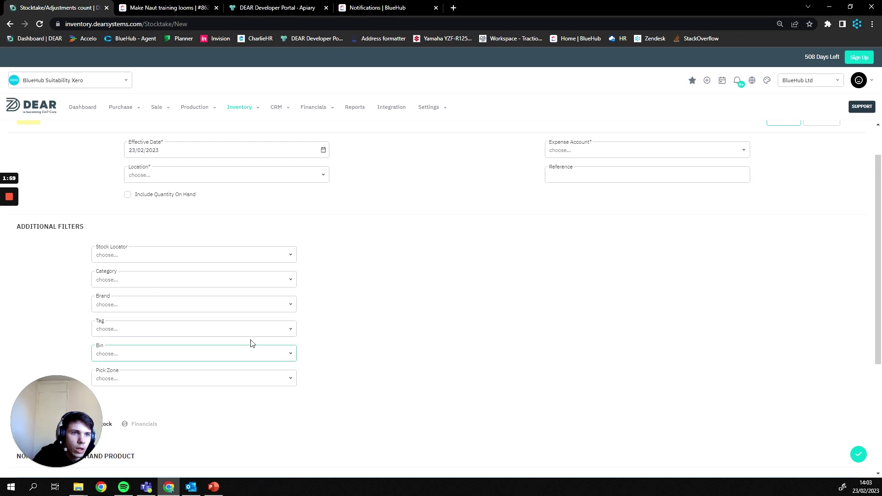
pyautogui.click(267, 378)
pyautogui.click(301, 388)
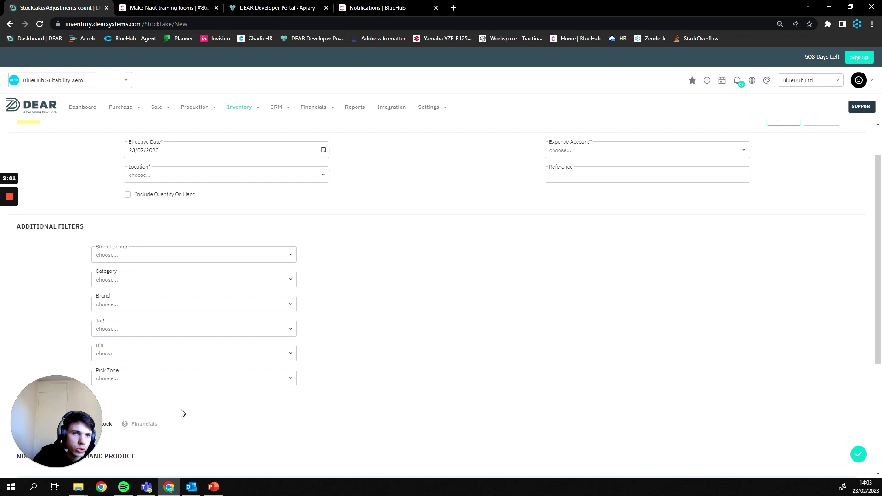
pyautogui.scroll(1, 182, 413)
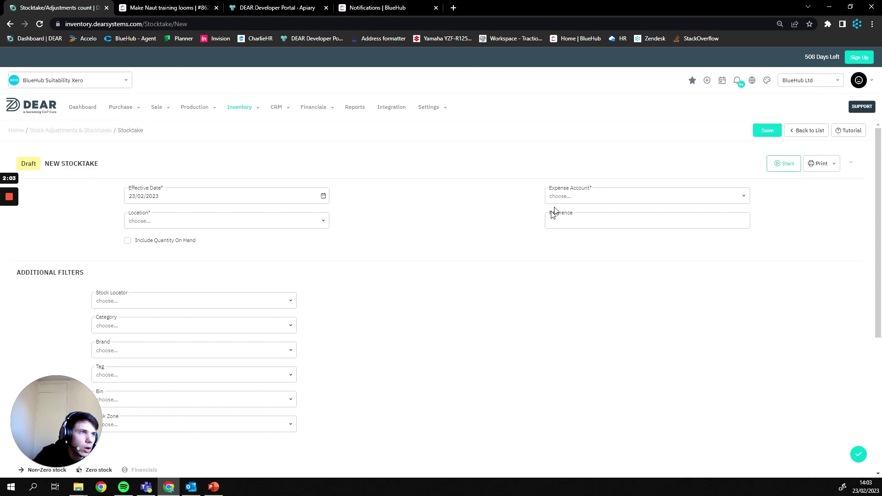
# View the Expense Account options and search them for an account starting with "ope", leaving the field without a selection.
pyautogui.click(555, 196)
pyautogui.click(742, 197)
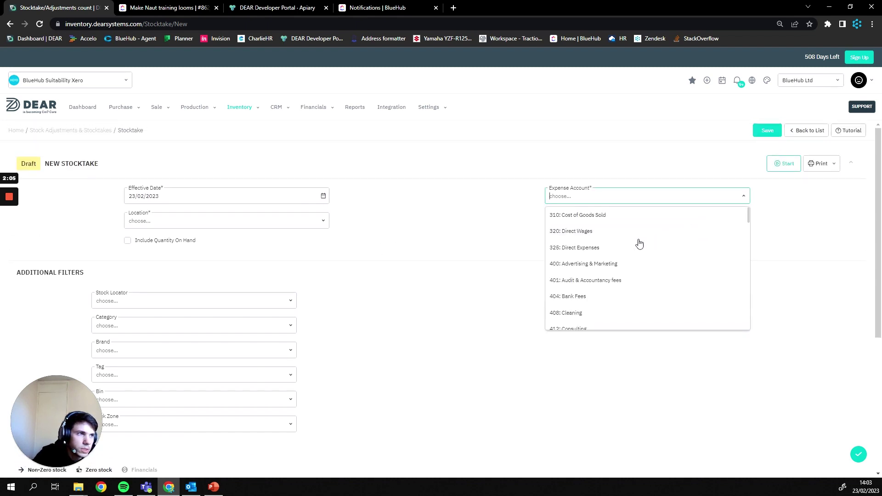
pyautogui.click(795, 214)
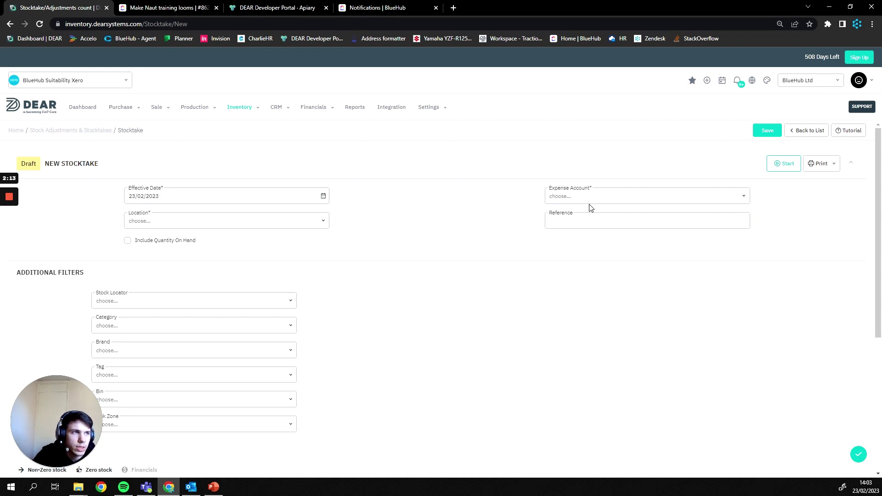
pyautogui.click(648, 196)
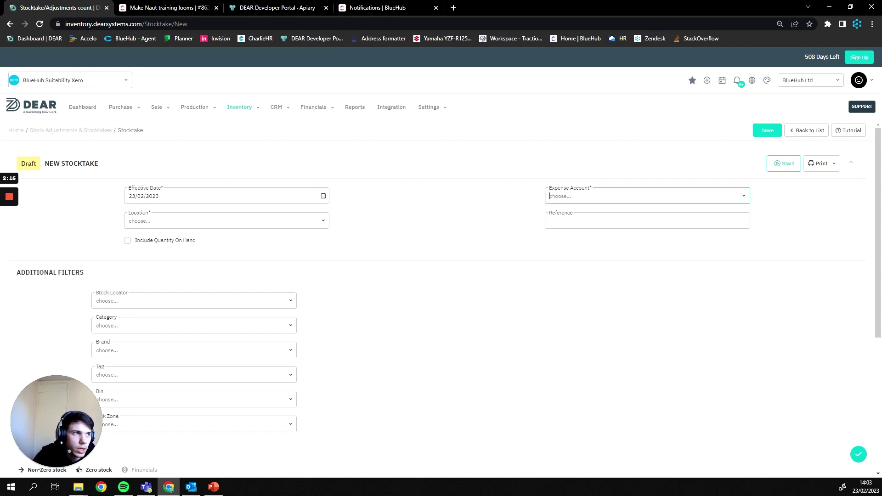
pyautogui.click(743, 197)
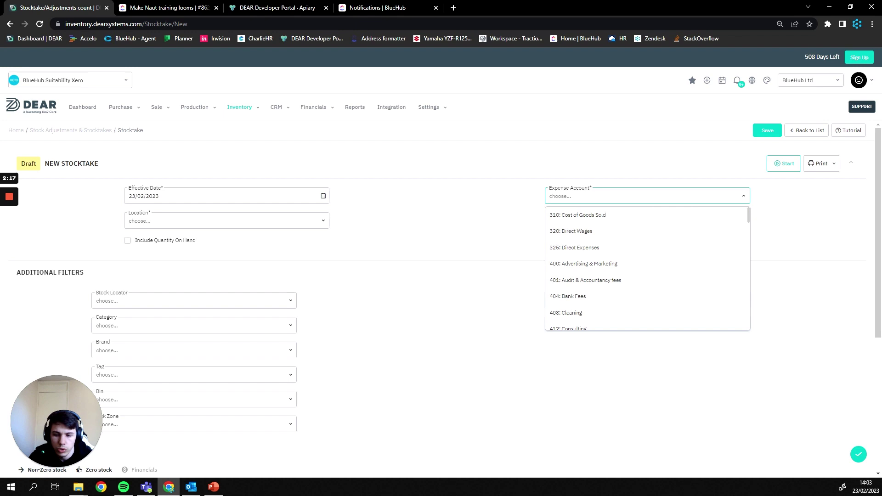
pyautogui.write('op')
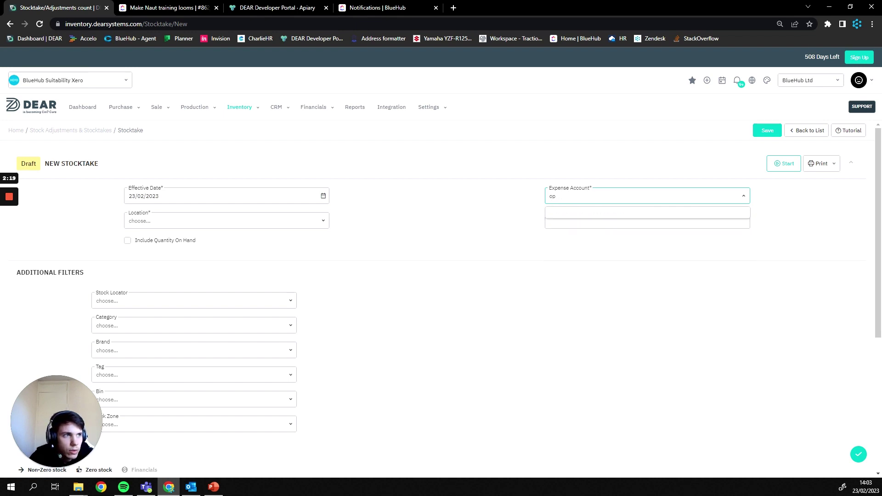
pyautogui.write('nee')
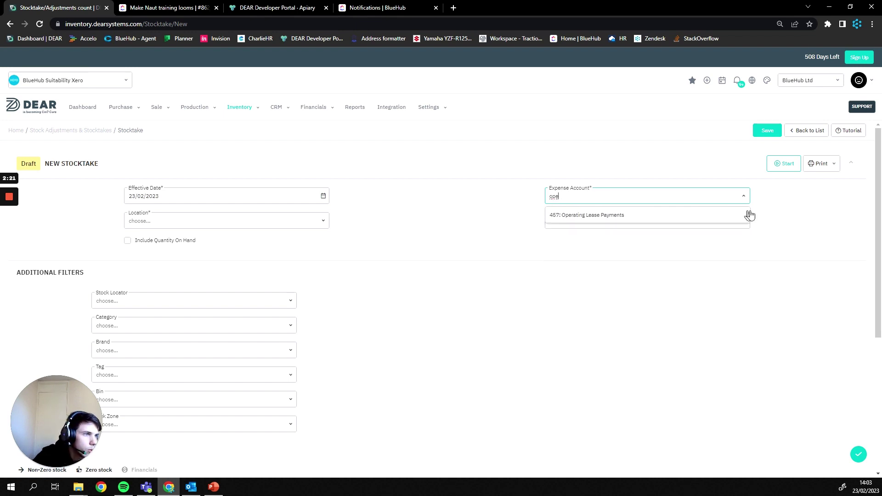
pyautogui.press('BackSpace')
pyautogui.press('BackSpace')
pyautogui.press('BackSpace')
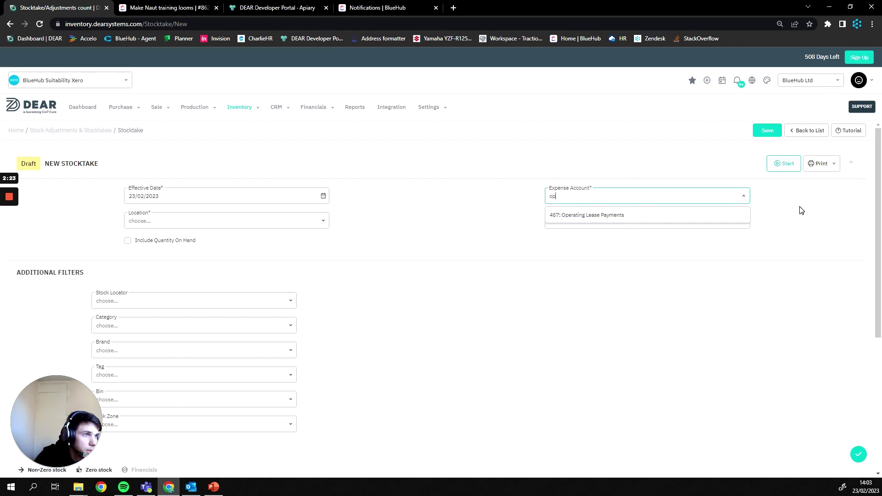
pyautogui.click(790, 219)
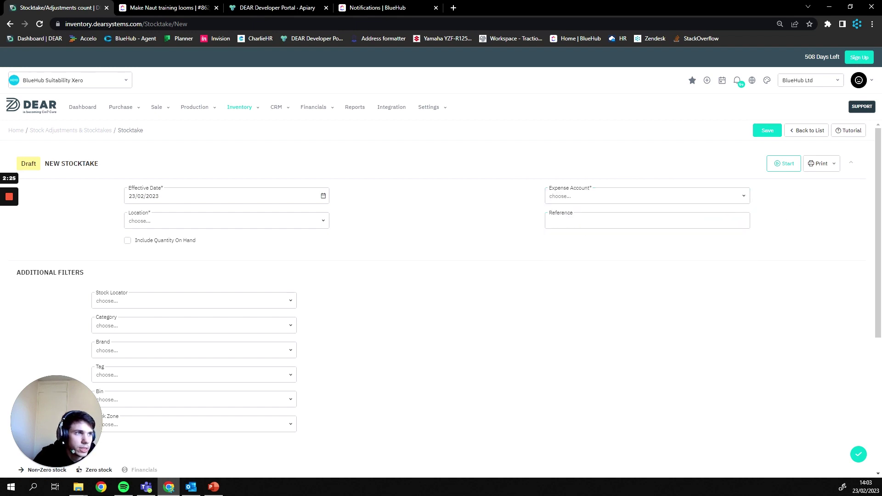
# Browse further through the Expense Account options without selecting an account.
pyautogui.click(688, 196)
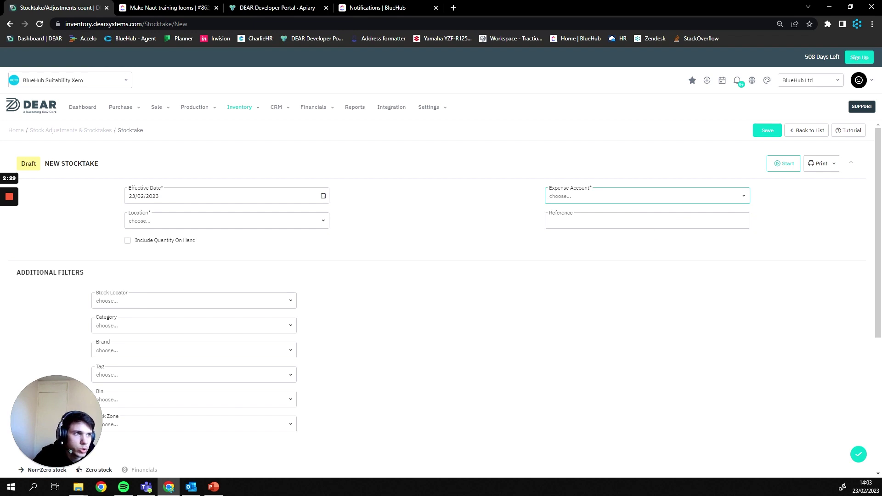
pyautogui.click(648, 221)
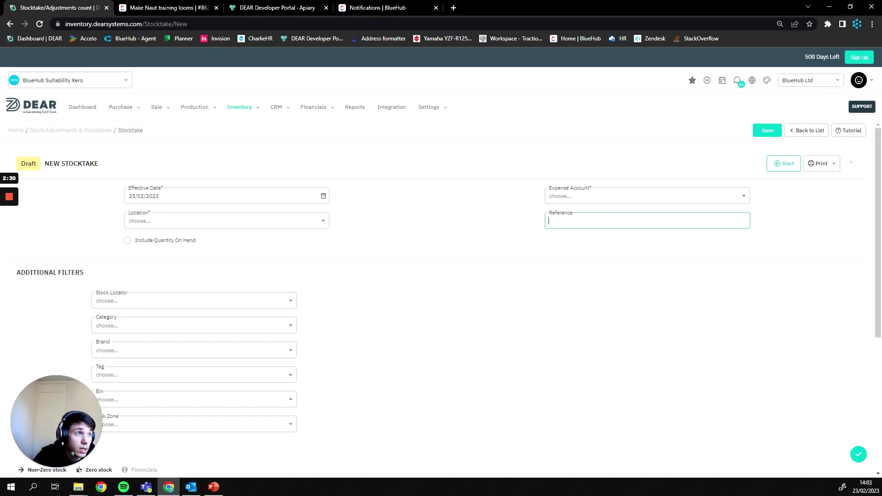
pyautogui.click(746, 193)
pyautogui.scroll(-3, 664, 275)
pyautogui.scroll(-2, 662, 279)
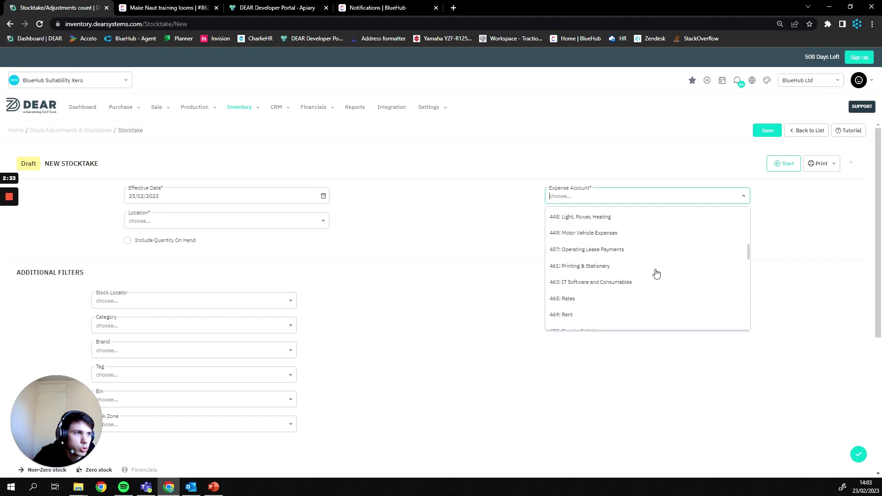
pyautogui.moveTo(519, 255); pyautogui.dragTo(490, 263)
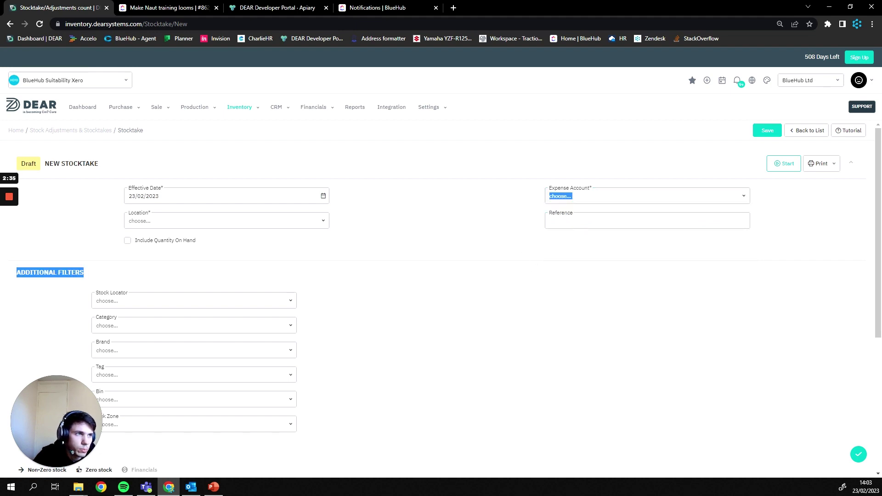
pyautogui.click(536, 245)
# Set the stocktake's reference to "Quaterly stocktake - 23/02/23".
pyautogui.click(588, 221)
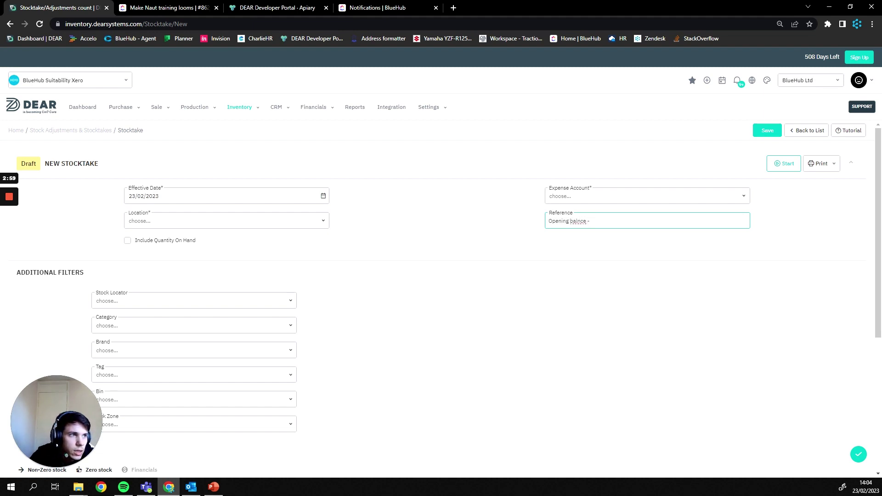
pyautogui.hotkey('ctrl', 'a')
pyautogui.press('BackSpace')
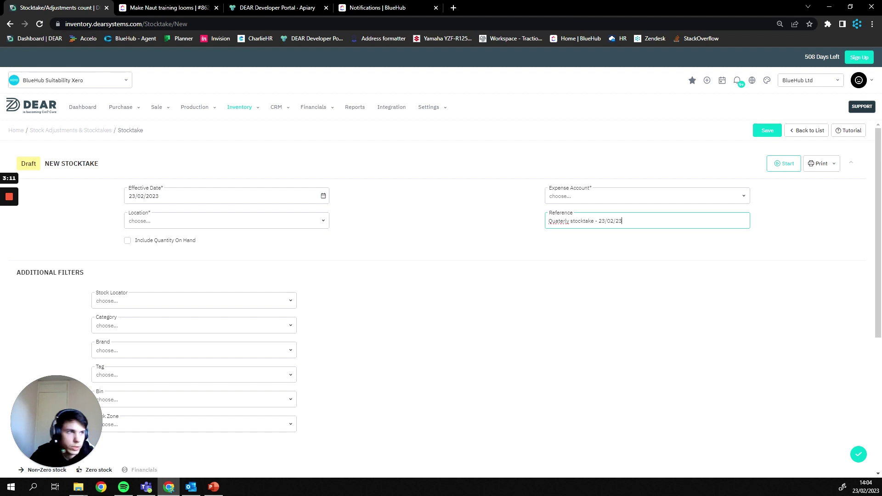
pyautogui.tripleClick(578, 221)
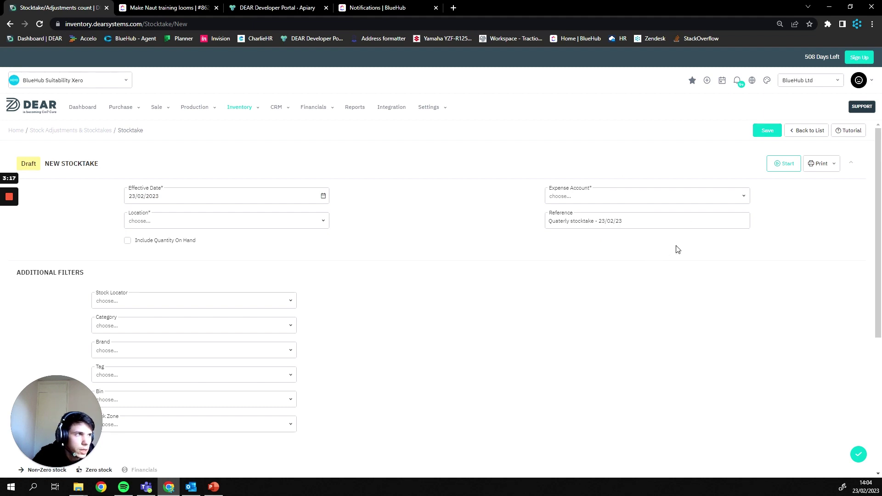
# Review the stocktake's header fields and Additional Filters, including the Bin filter.
pyautogui.scroll(-4, 492, 298)
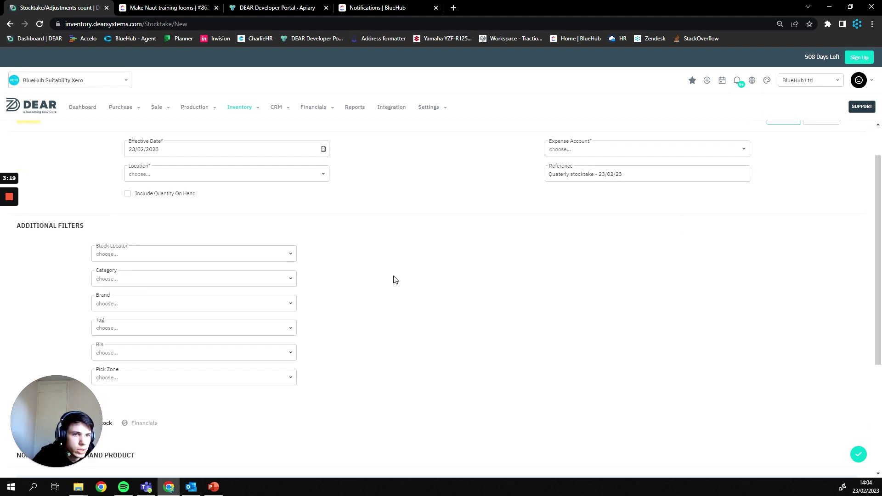
pyautogui.scroll(4, 453, 270)
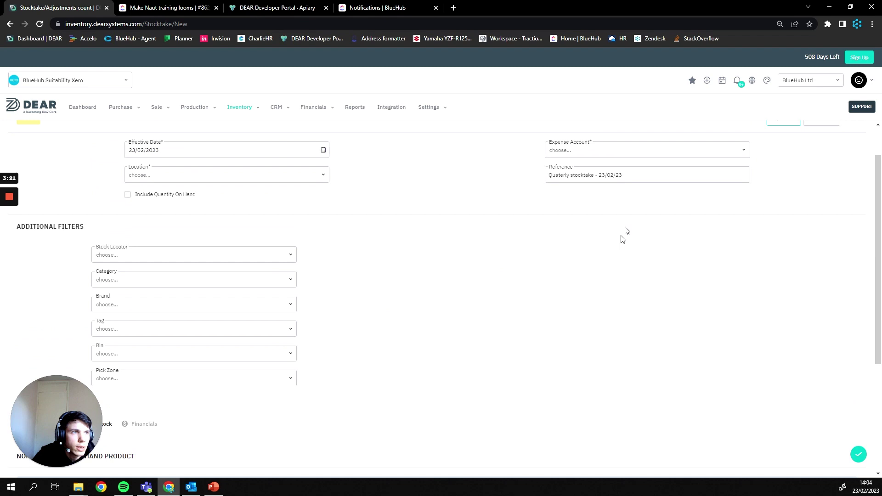
pyautogui.scroll(1, 452, 273)
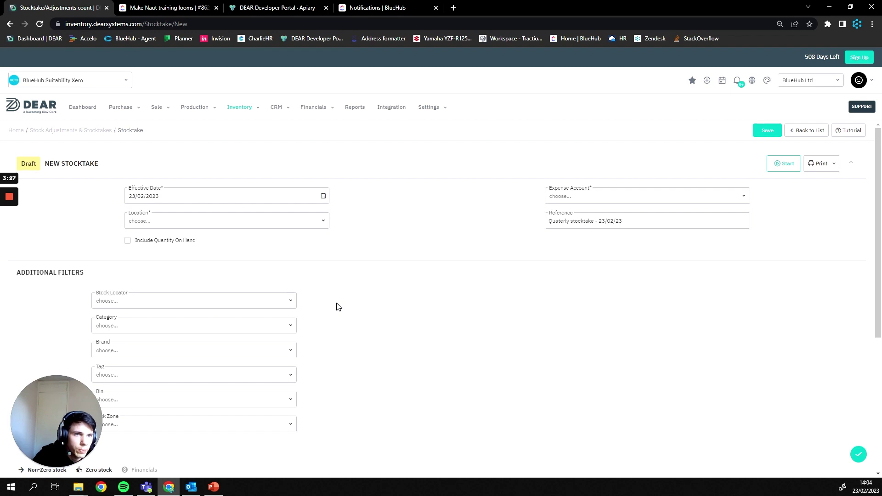
pyautogui.scroll(-2, 342, 308)
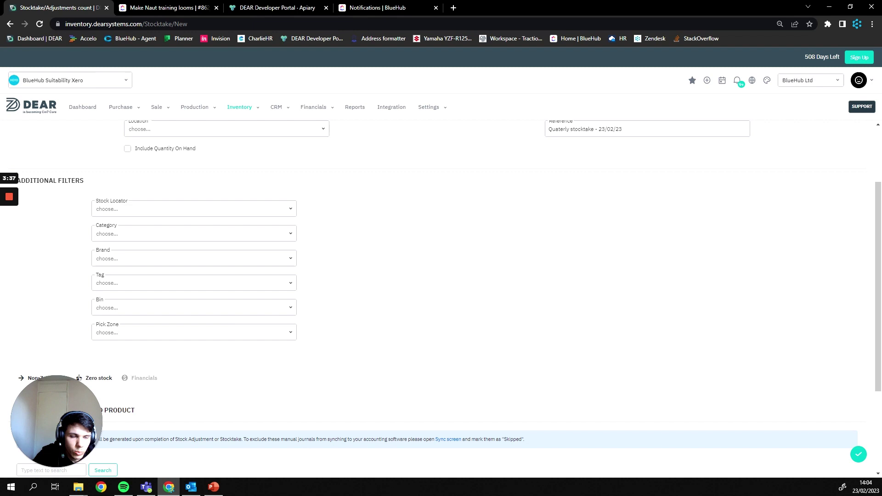
pyautogui.click(194, 307)
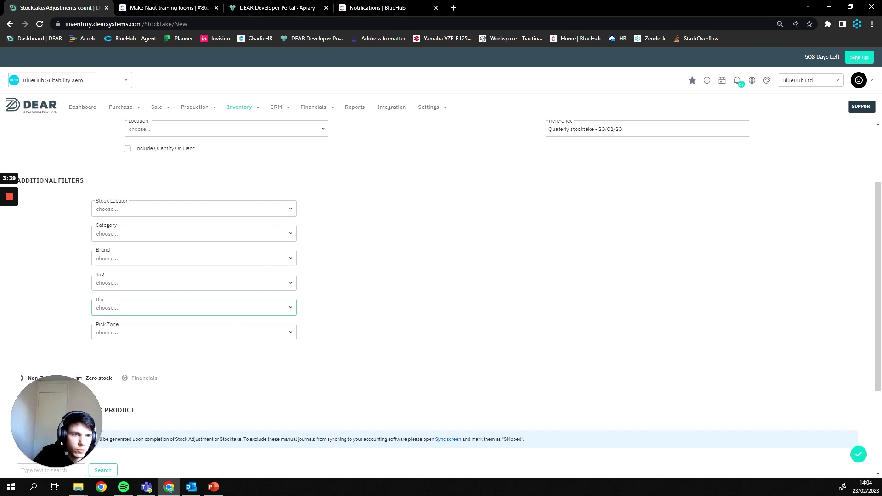
# Review the stocktake's Pick Zone, Stock Locator and Tag filters, leaving them without a selection.
pyautogui.click(179, 332)
pyautogui.click(179, 209)
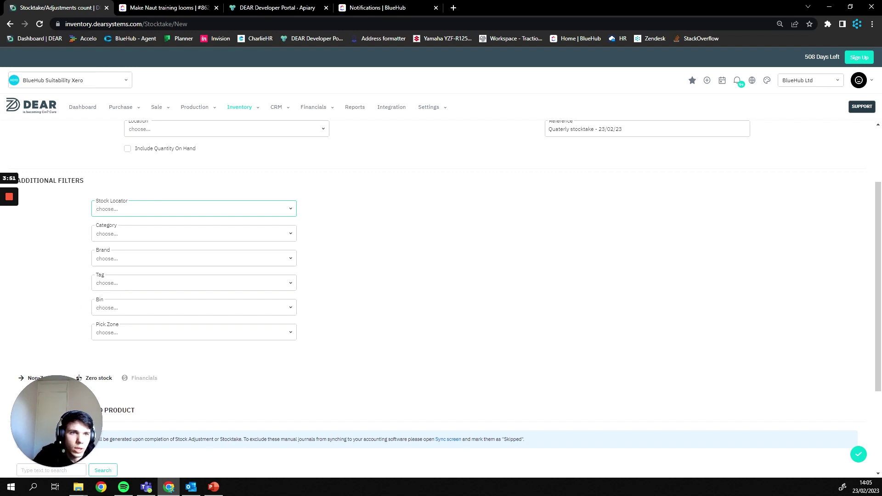
pyautogui.click(119, 283)
pyautogui.click(44, 280)
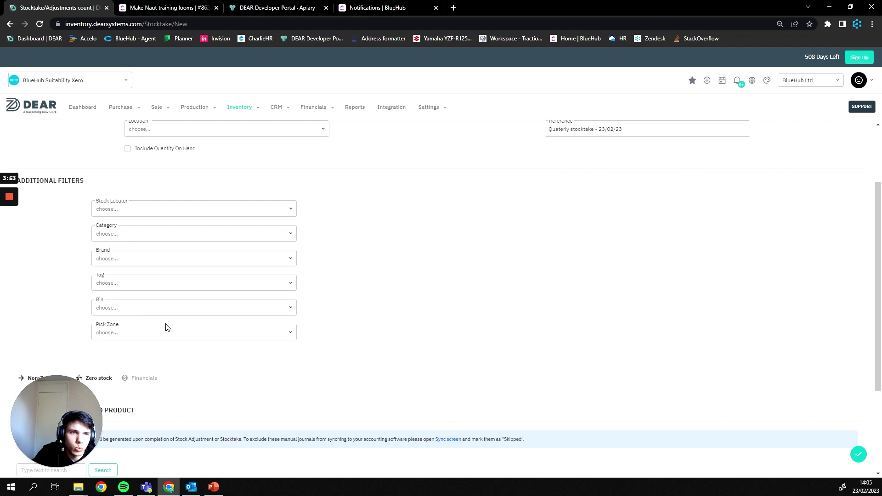
# Examine the stocktake's Non-Zero stock and Zero stock product sections and the header's start controls.
pyautogui.scroll(-3, 167, 327)
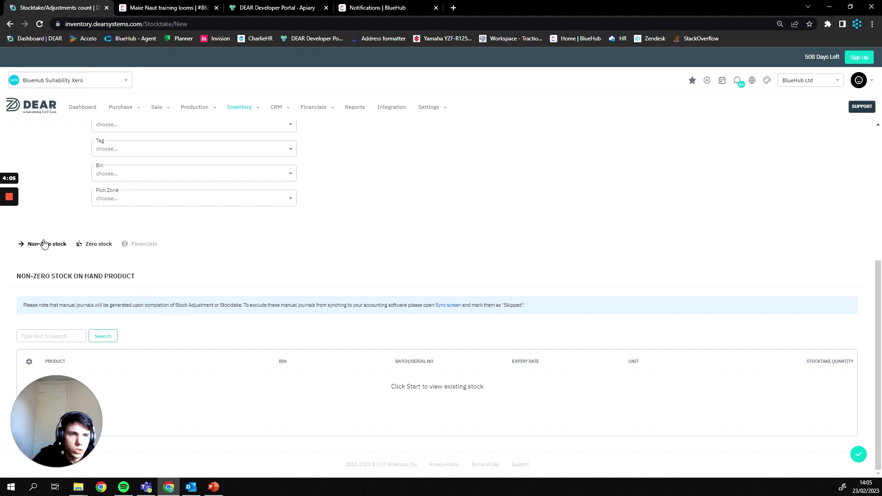
pyautogui.moveTo(40, 391); pyautogui.dragTo(833, 420)
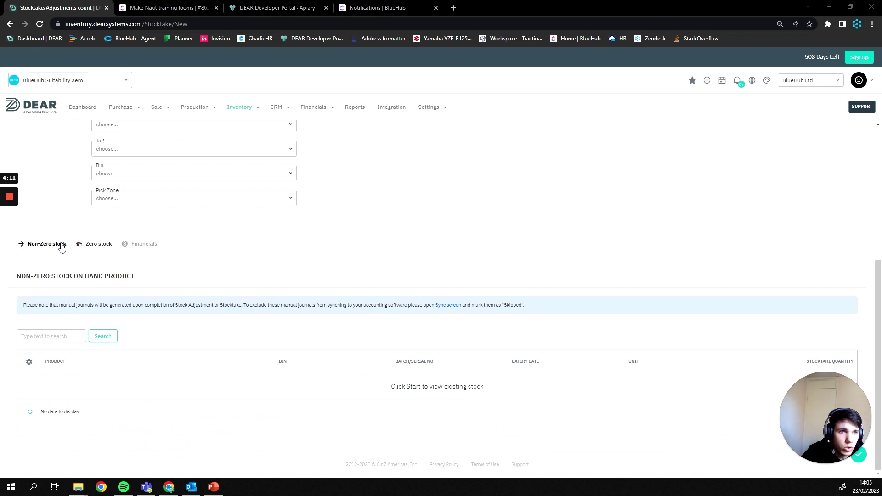
pyautogui.click(83, 245)
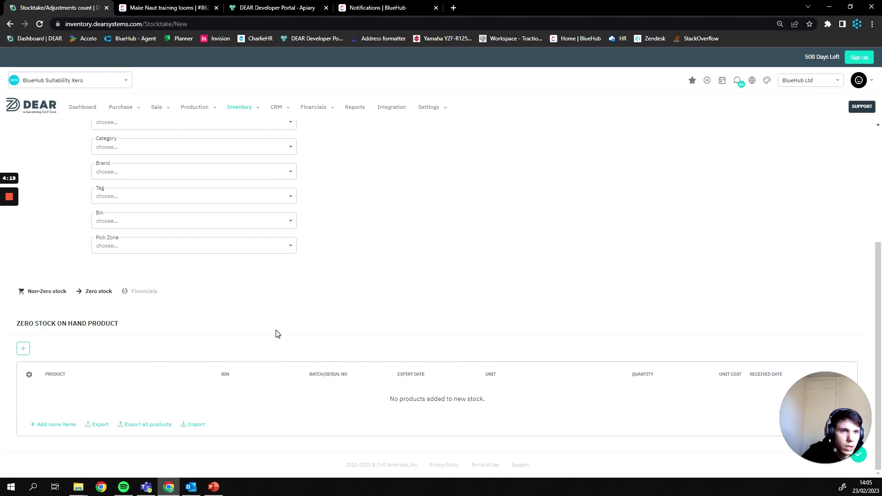
pyautogui.click(60, 295)
pyautogui.scroll(-2, 109, 388)
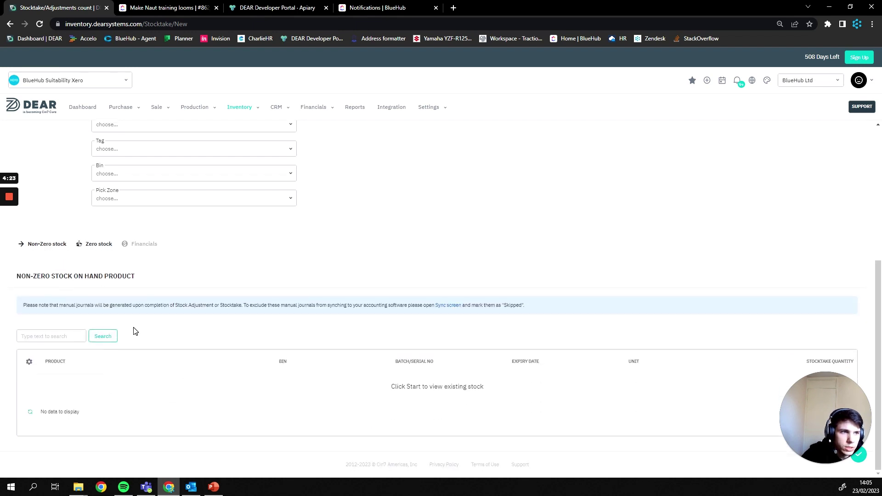
pyautogui.scroll(5, 136, 331)
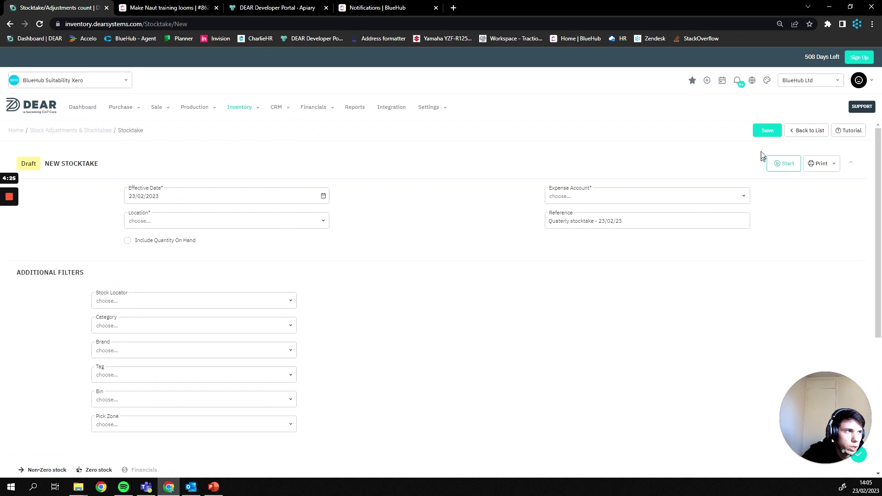
pyautogui.scroll(-4, 335, 466)
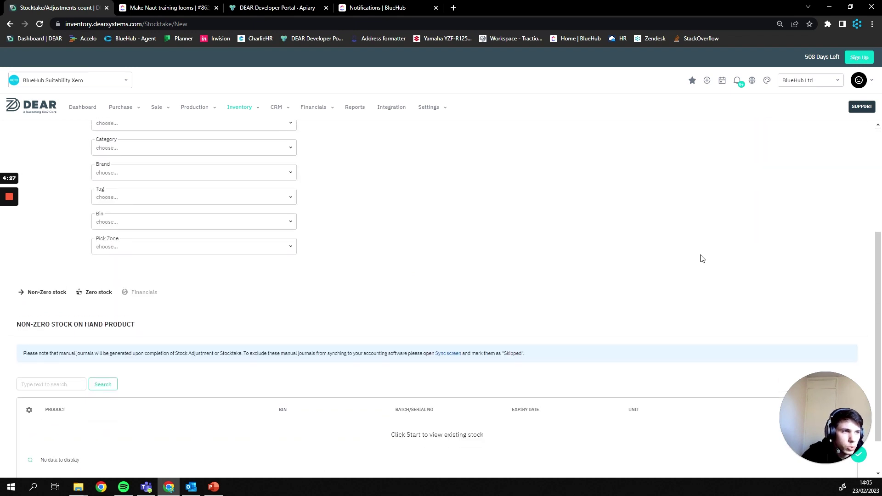
# Try to start the stocktake, and set its Location to Warehouse.
pyautogui.scroll(4, 781, 193)
pyautogui.click(777, 164)
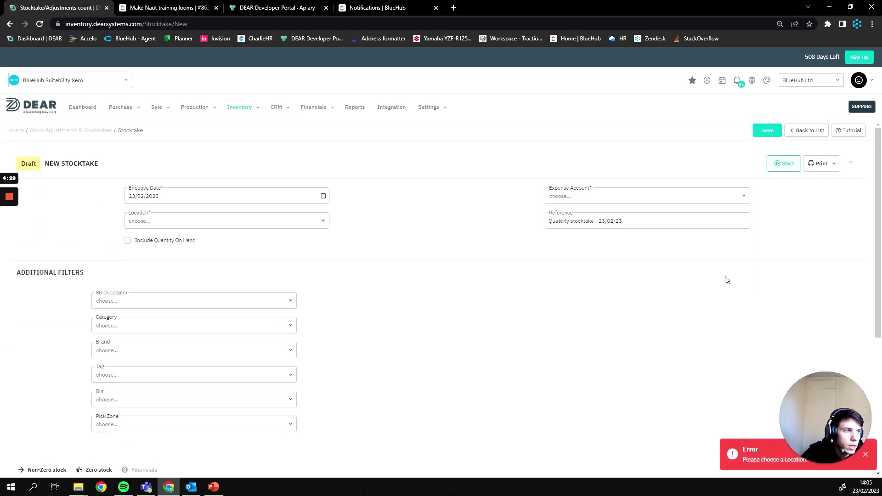
pyautogui.click(323, 224)
pyautogui.scroll(-3, 223, 274)
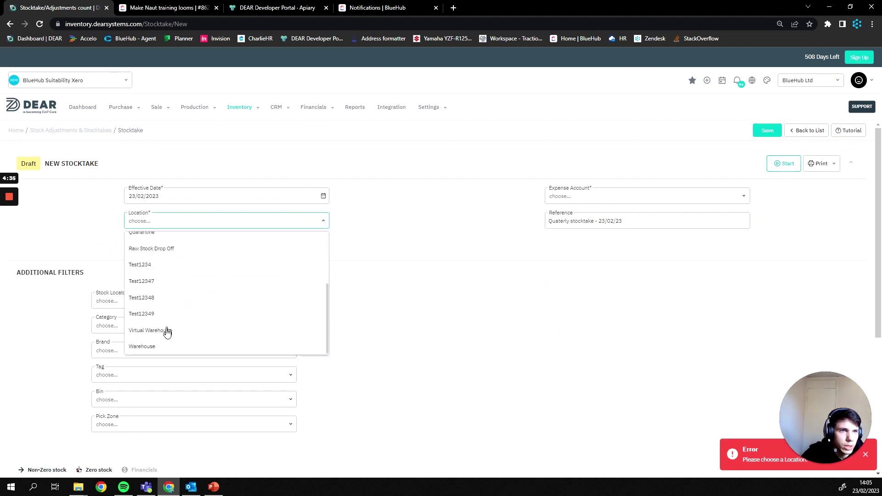
pyautogui.click(165, 348)
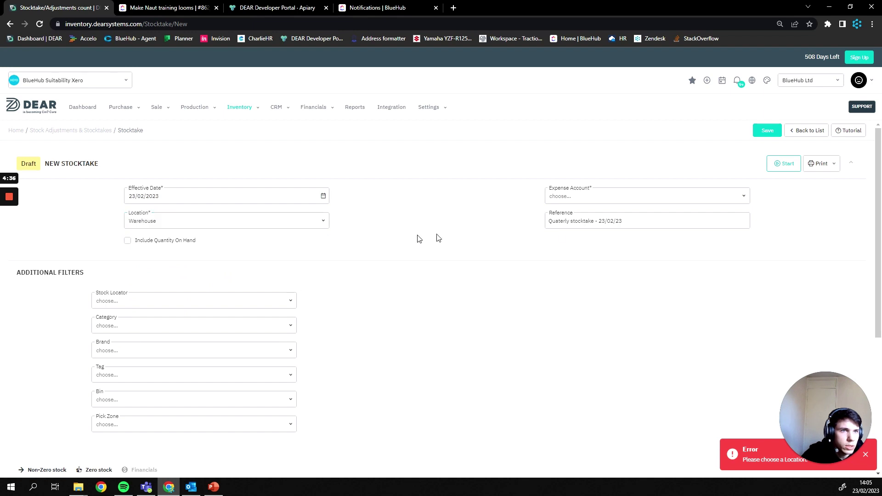
# Set the Expense Account to "310: Cost of Goods Sold" and start the stocktake.
pyautogui.click(780, 165)
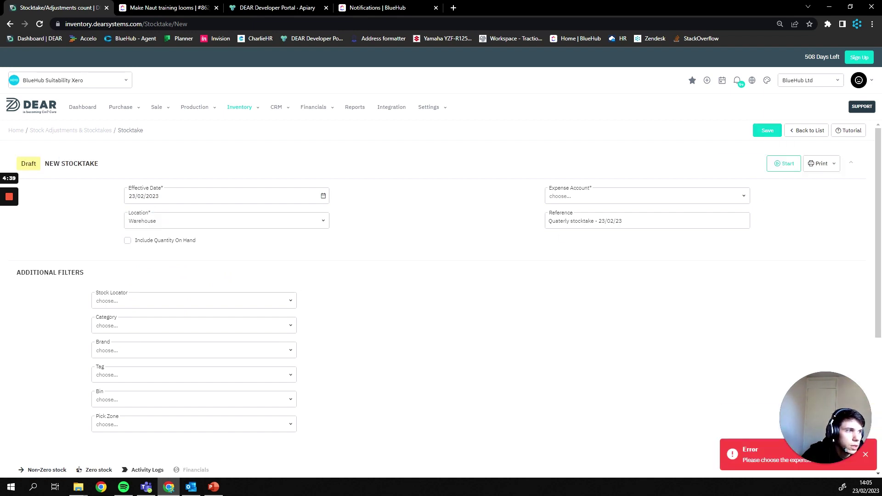
pyautogui.click(674, 195)
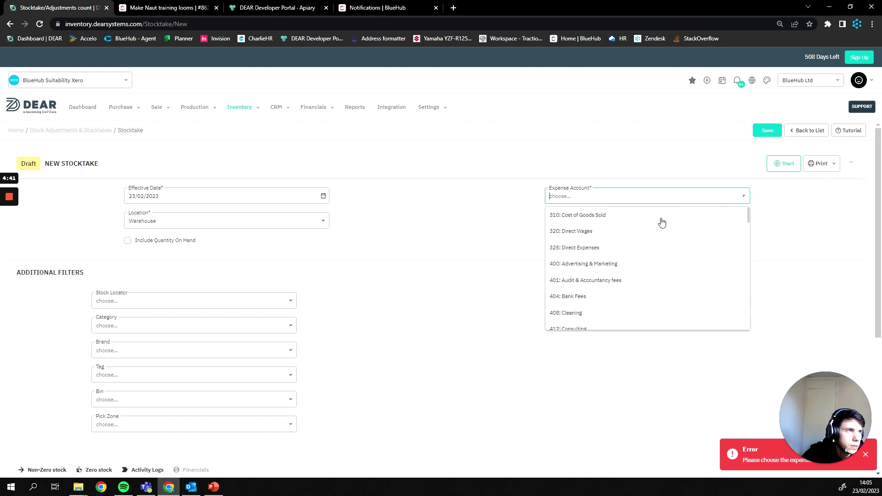
pyautogui.click(631, 222)
pyautogui.click(796, 161)
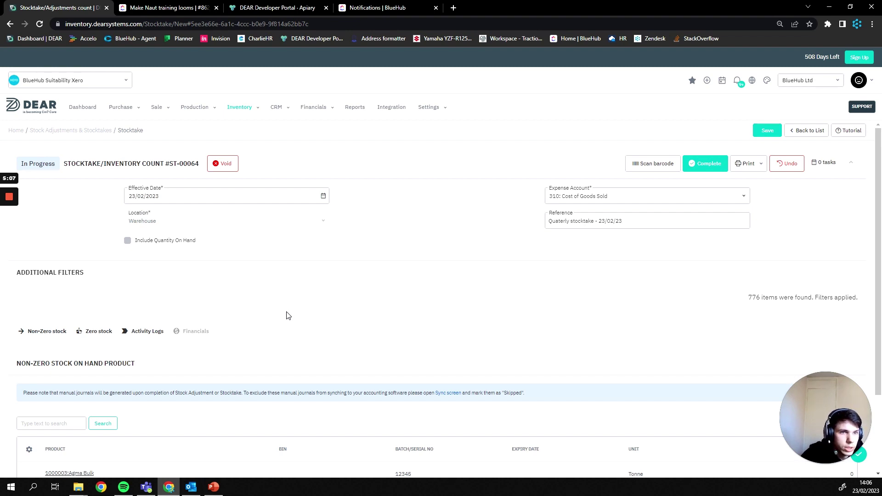
# Examine the started stocktake's header and its list of non-zero stock on hand products.
pyautogui.scroll(-3, 282, 280)
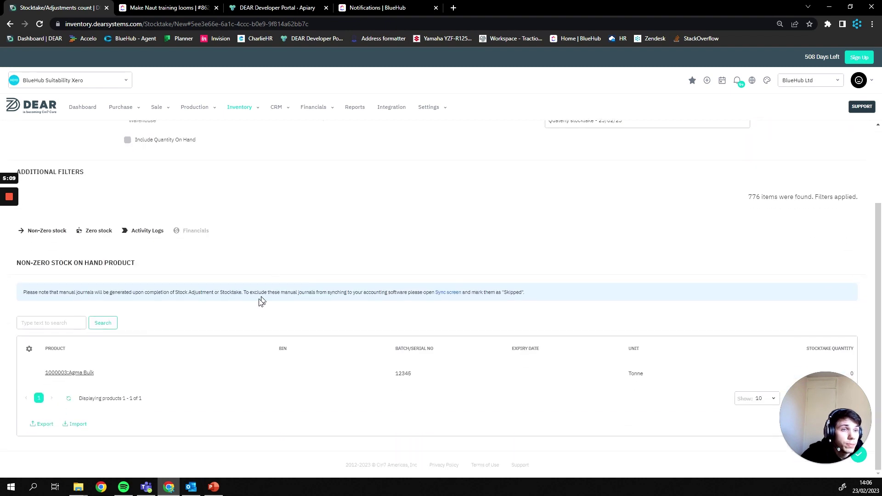
pyautogui.scroll(1, 257, 312)
pyautogui.scroll(1, 271, 316)
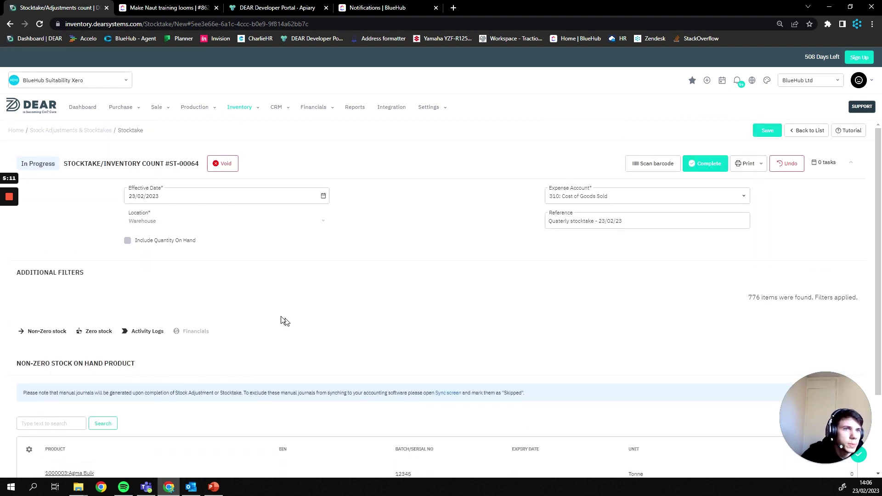
pyautogui.scroll(-1, 230, 349)
pyautogui.scroll(-1, 227, 351)
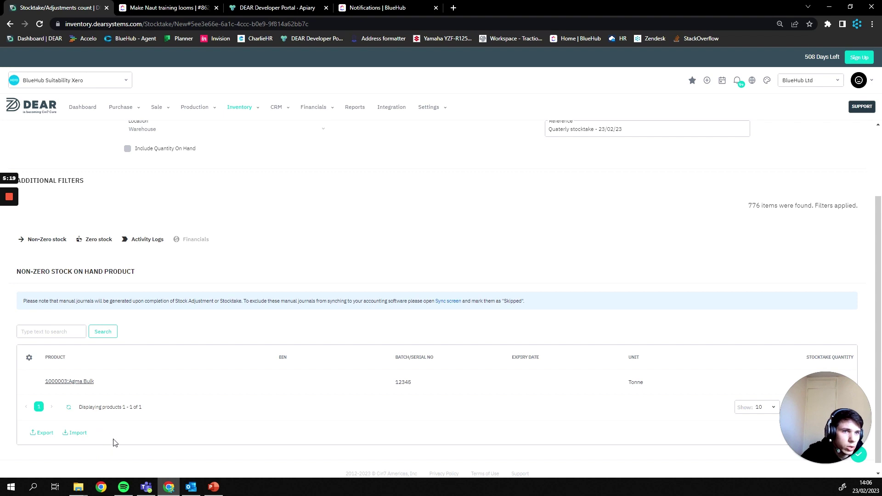
pyautogui.scroll(2, 221, 410)
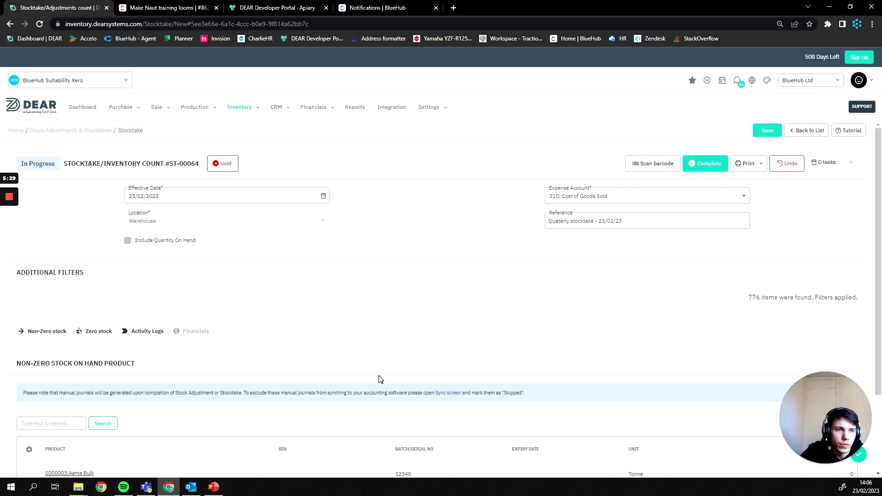
pyautogui.scroll(-2, 379, 379)
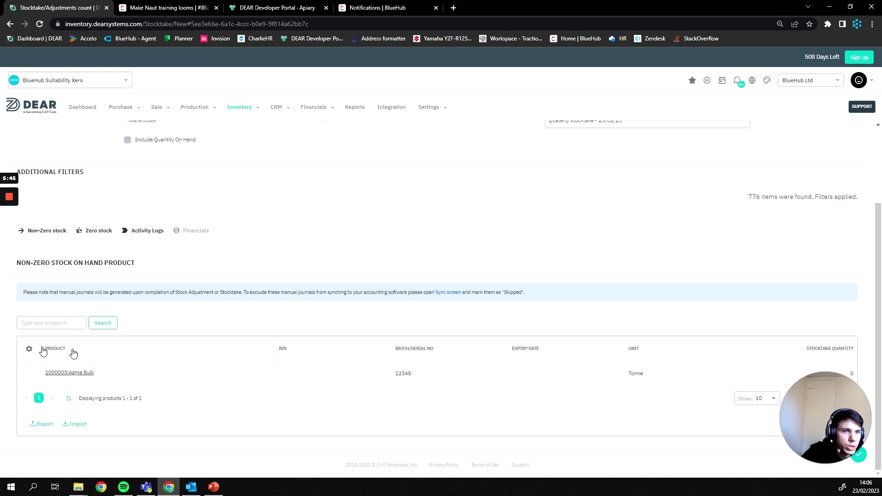
# Add product 1860, the 1270 x 1040 x 3.0MM THK Amorim Corkrubber Gasket Material, to the zero stock on hand list.
pyautogui.click(98, 230)
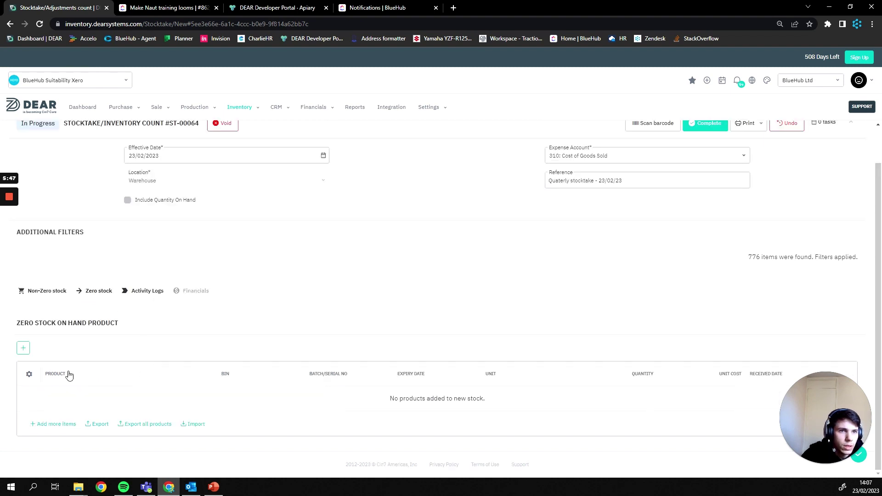
pyautogui.click(23, 348)
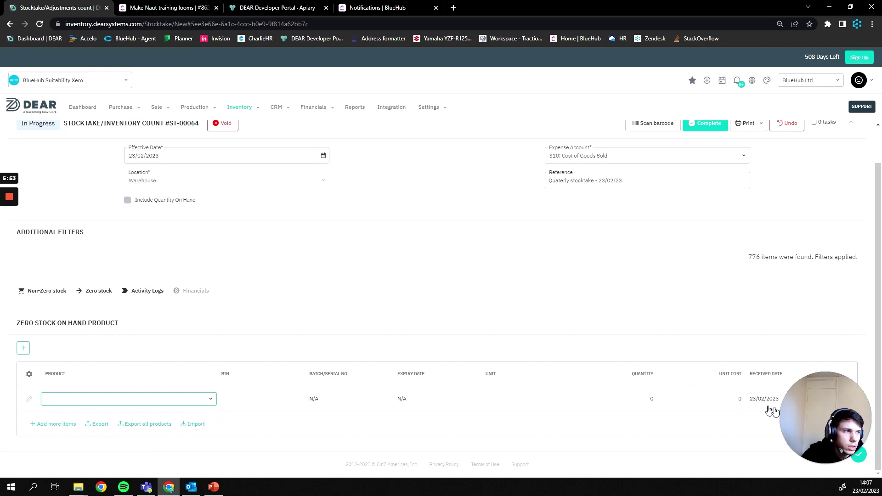
pyautogui.moveTo(824, 444); pyautogui.dragTo(881, 53)
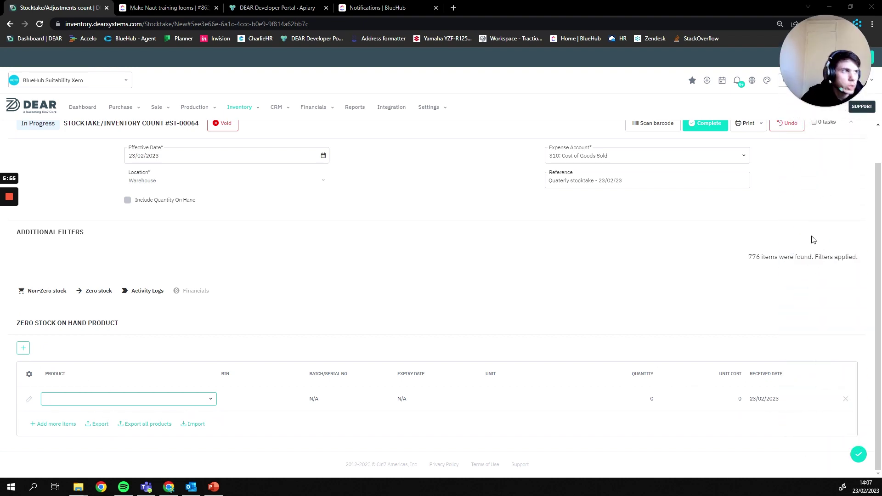
pyautogui.rightClick(647, 239)
pyautogui.click(92, 399)
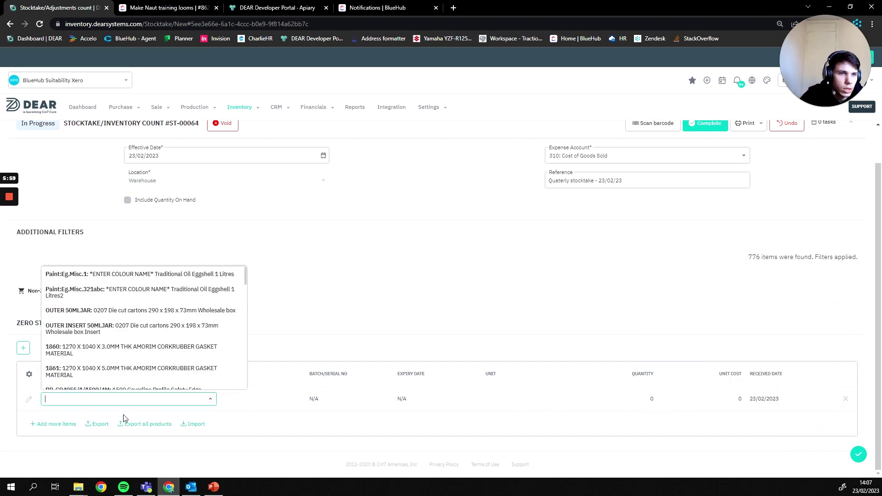
pyautogui.click(111, 356)
# Review the gasket line's Bin, Quantity and Unit Cost fields without changing them, and compare the Non-Zero and Zero stock lists.
pyautogui.click(280, 400)
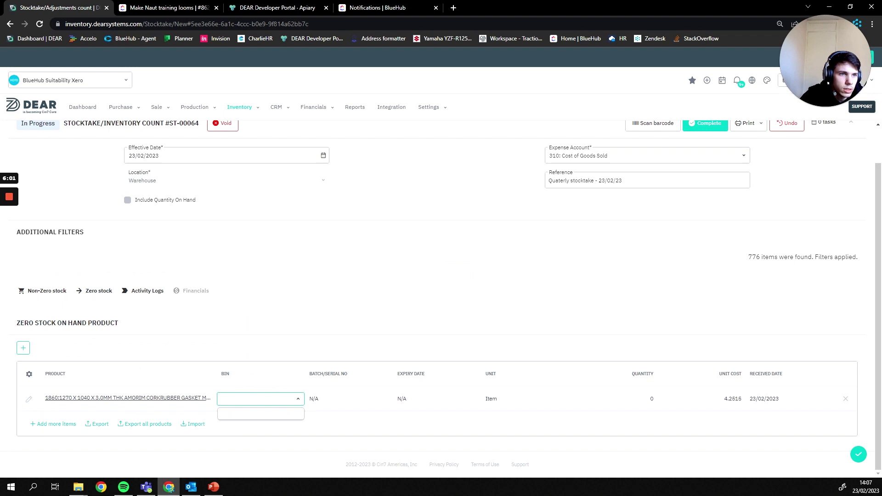
pyautogui.click(419, 438)
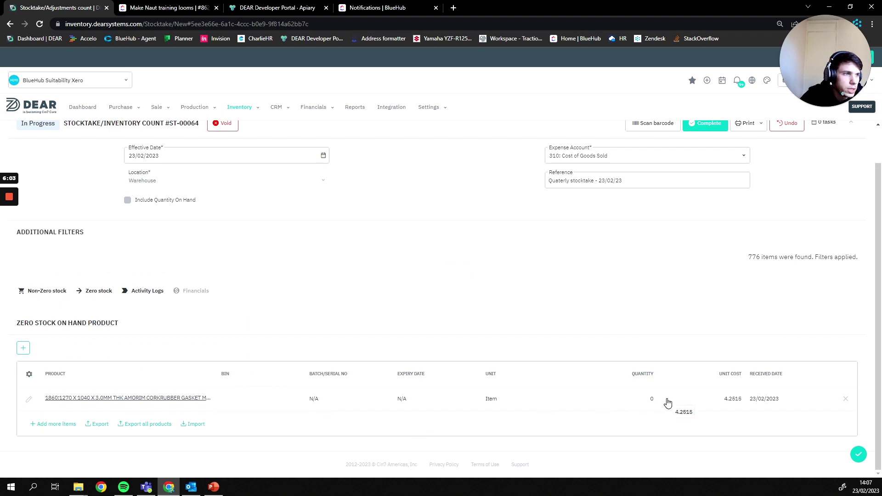
pyautogui.click(650, 399)
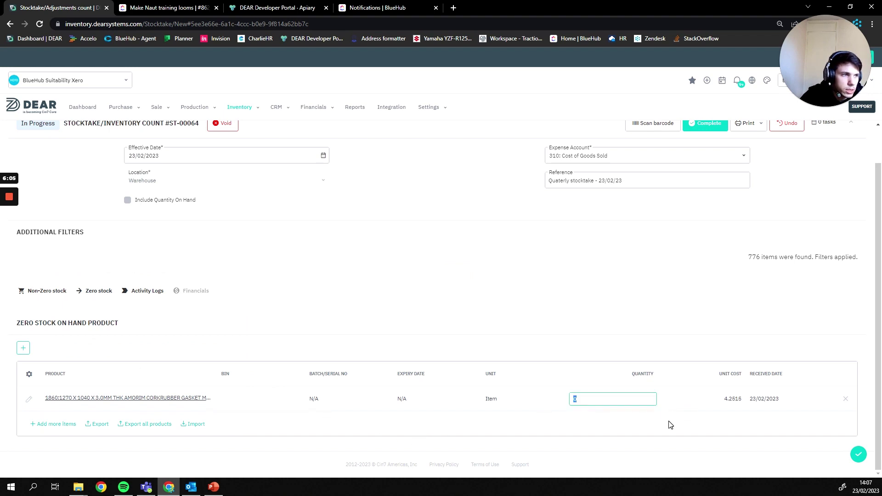
pyautogui.click(725, 407)
pyautogui.click(720, 427)
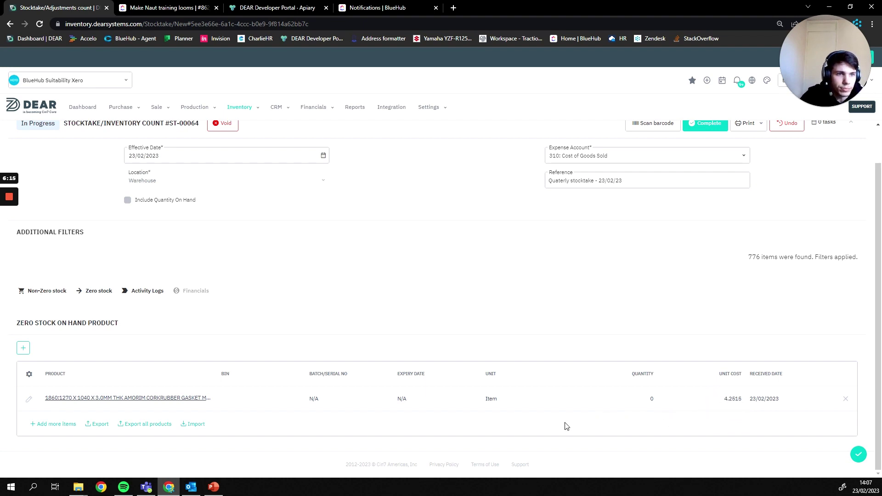
pyautogui.click(55, 291)
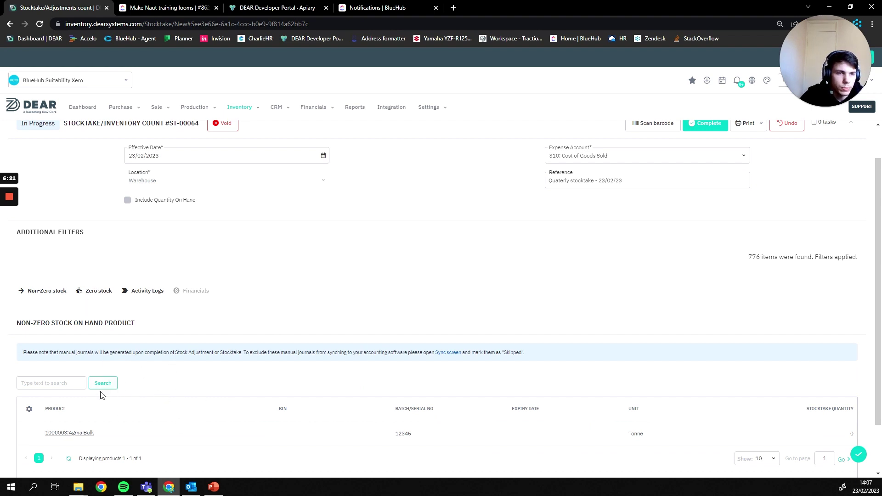
pyautogui.click(88, 291)
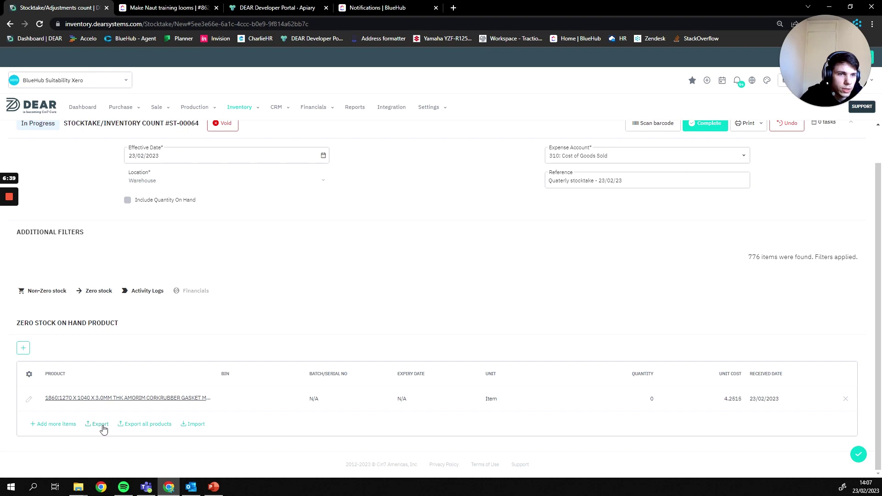
# Export all products from the zero stock list and open StocktakeNewStockFullProductList.csv in Excel.
pyautogui.click(147, 424)
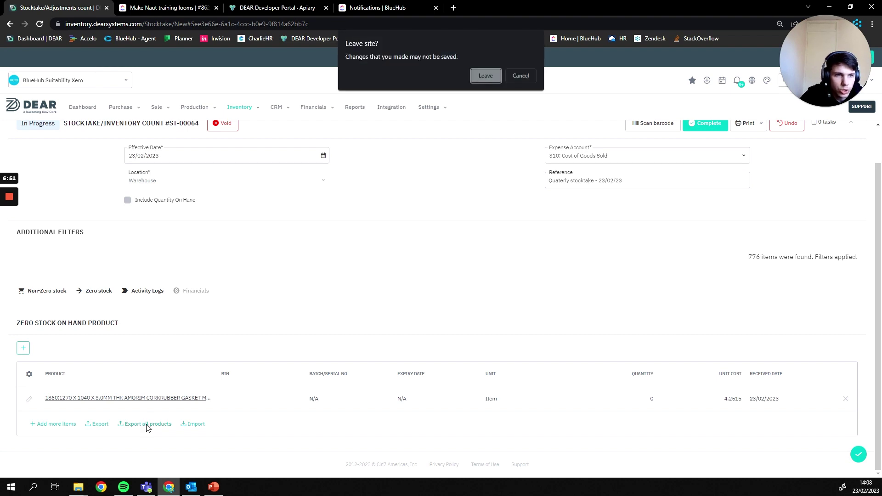
pyautogui.click(485, 75)
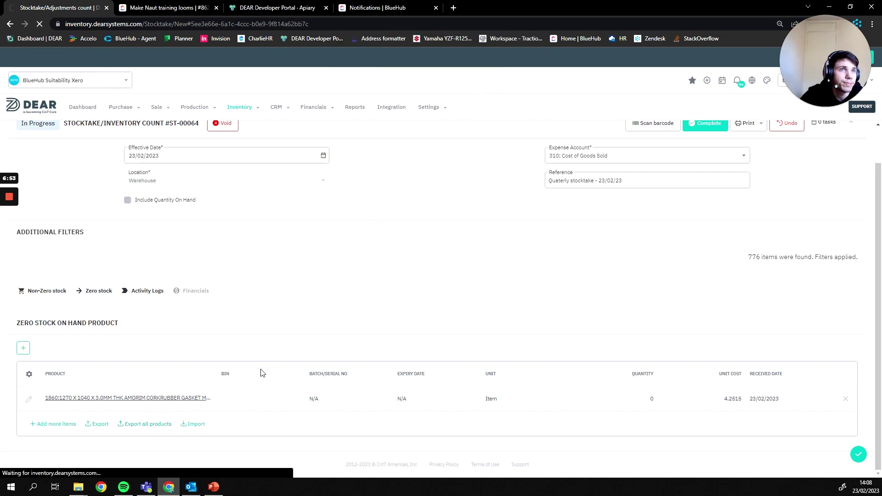
pyautogui.click(50, 465)
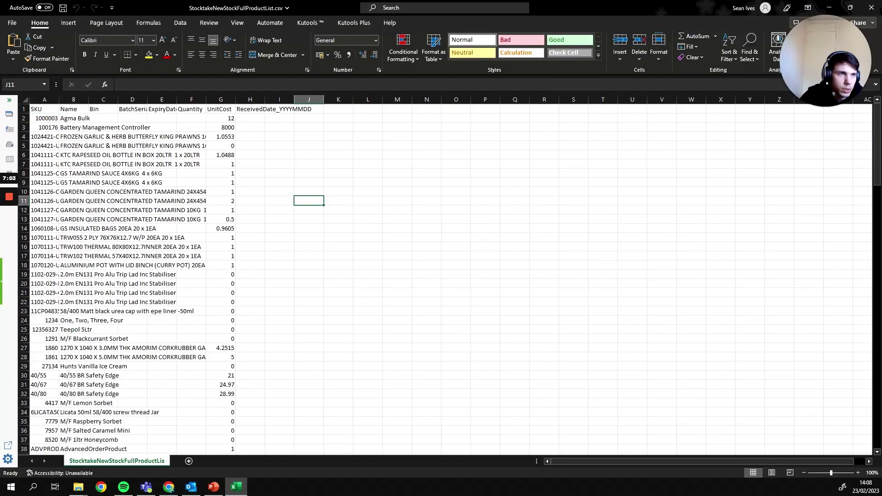
# Look through the exported product list's columns and rows down to the last product.
pyautogui.click(279, 182)
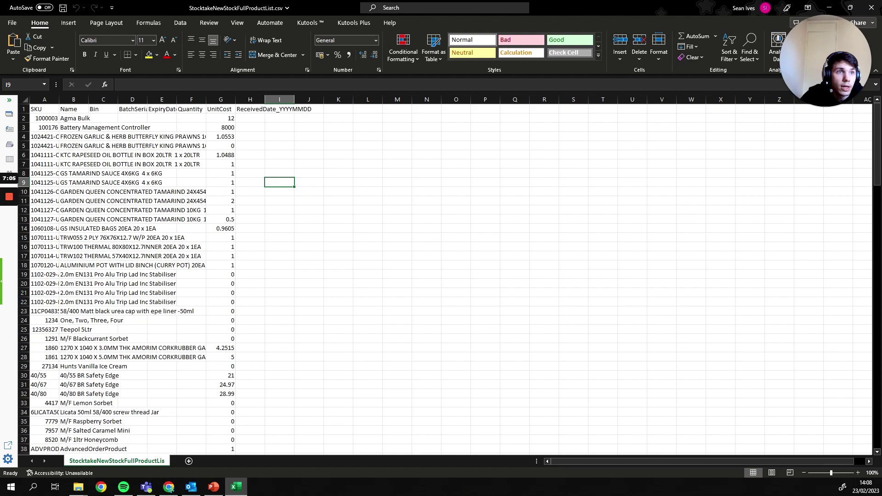
pyautogui.scroll(-20, 442, 276)
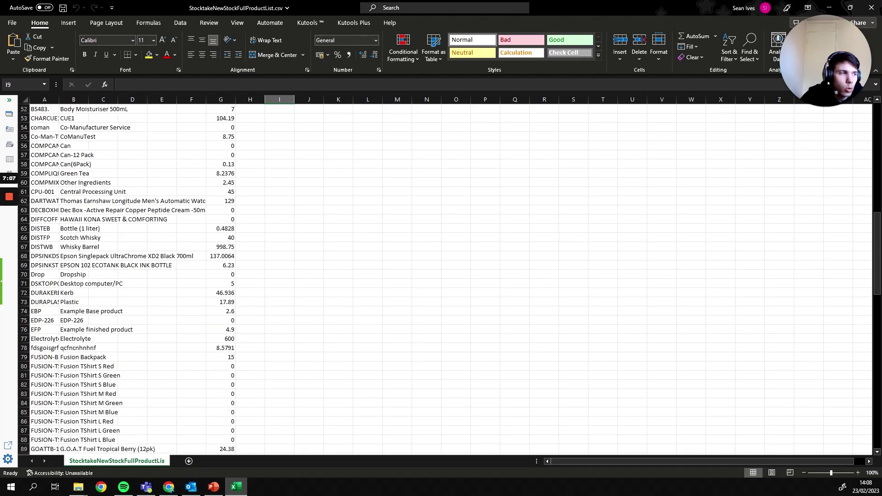
pyautogui.scroll(-7, 140, 422)
pyautogui.scroll(20, 140, 422)
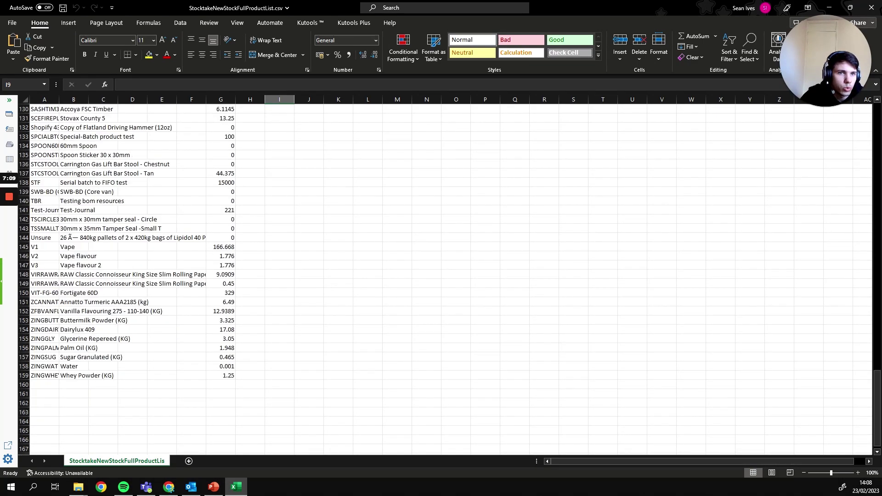
# Widen the SKU and Name columns to fit their contents.
pyautogui.moveTo(279, 174); pyautogui.dragTo(279, 164)
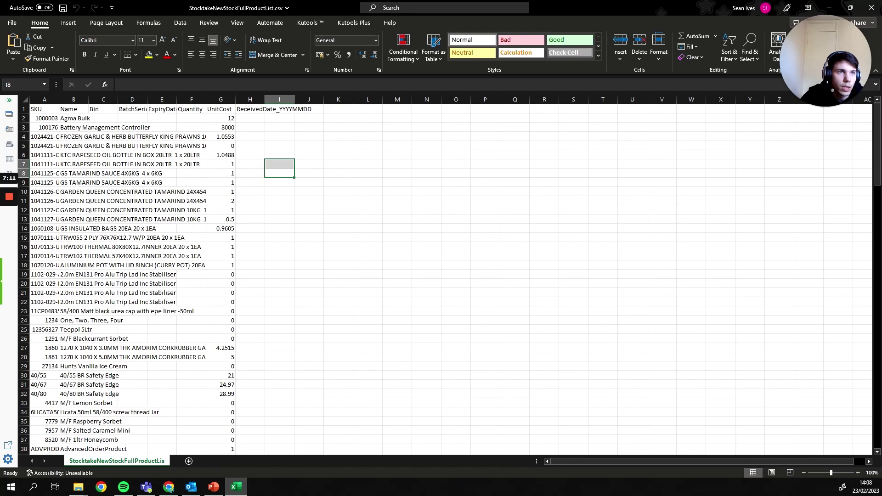
pyautogui.click(221, 108)
pyautogui.doubleClick(59, 99)
pyautogui.click(60, 99)
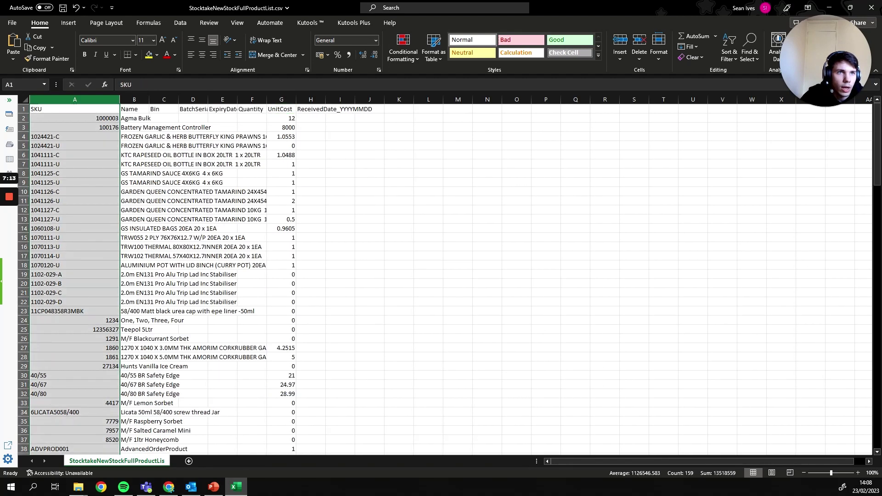
pyautogui.doubleClick(150, 100)
pyautogui.click(216, 210)
pyautogui.click(459, 118)
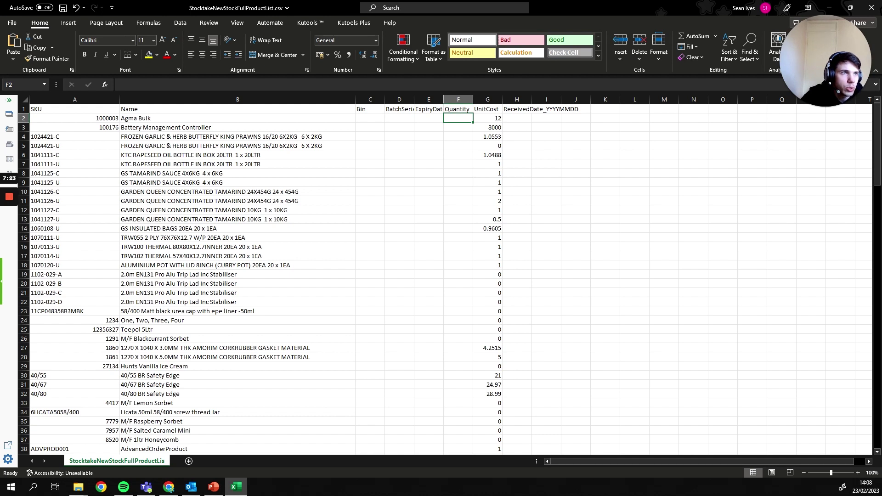
# Widen the BatchSerialNumber and ExpiryDate_YYYYMMDD columns to fit their headings.
pyautogui.click(370, 118)
pyautogui.click(399, 118)
pyautogui.doubleClick(415, 99)
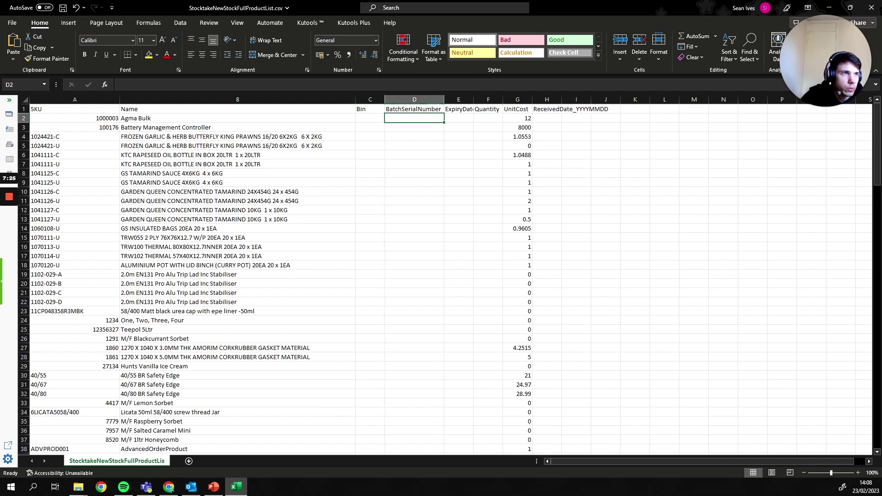
pyautogui.click(458, 118)
pyautogui.doubleClick(473, 100)
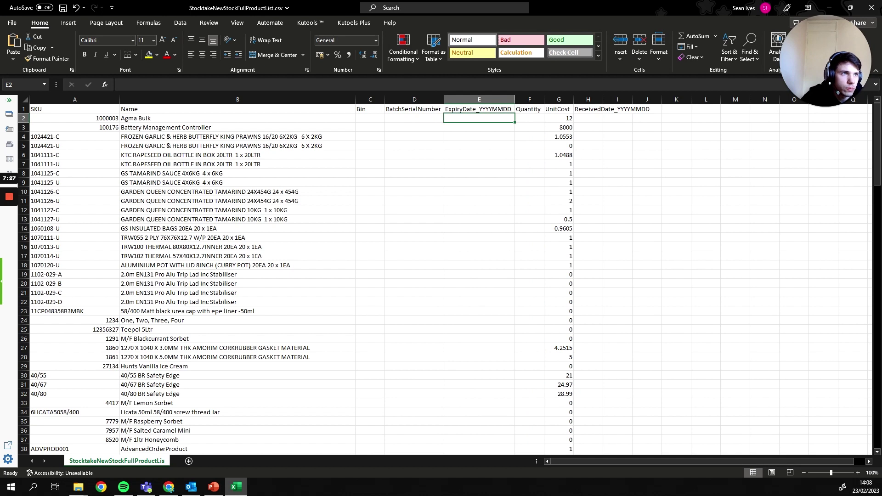
pyautogui.click(479, 164)
pyautogui.click(414, 119)
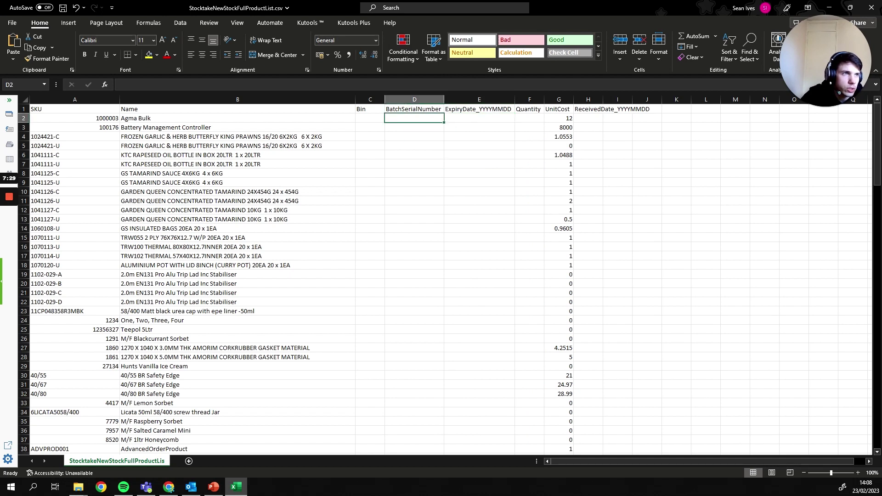
pyautogui.click(370, 118)
pyautogui.click(237, 118)
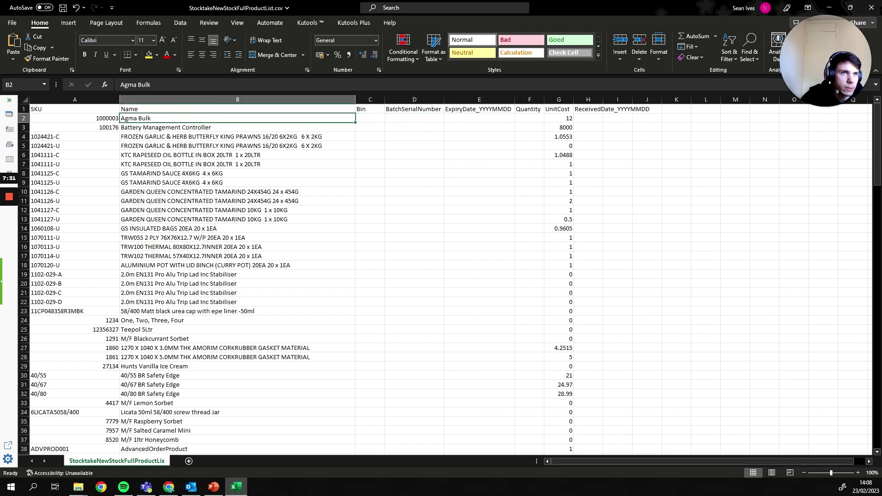
# Duplicate the Agma Bulk row so product 1000003 occupies both rows 2 and 3.
pyautogui.rightClick(24, 118)
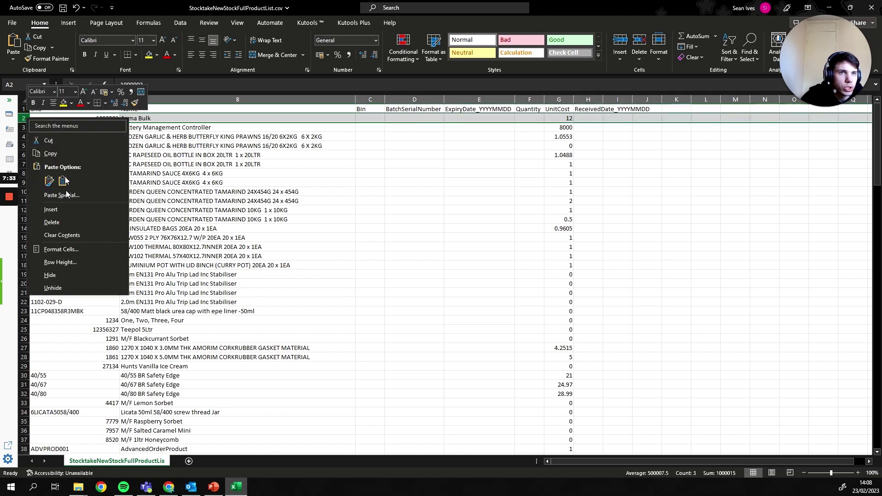
pyautogui.click(46, 152)
pyautogui.rightClick(23, 118)
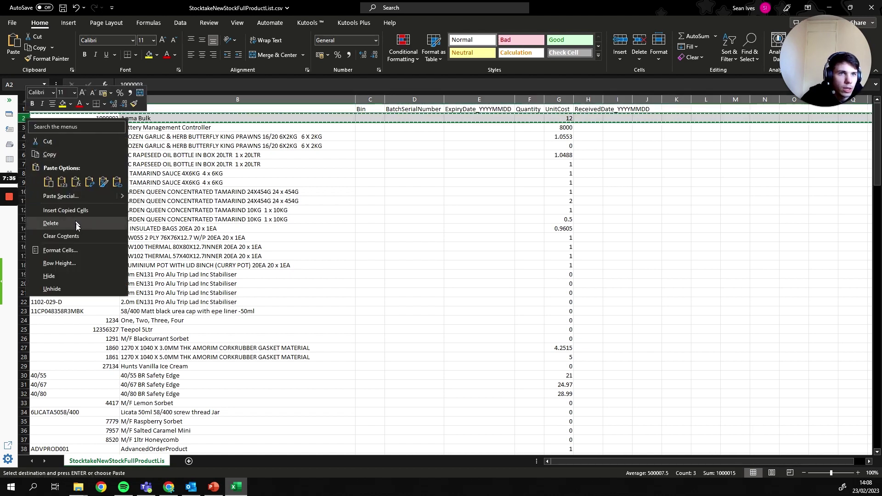
pyautogui.click(70, 214)
pyautogui.click(193, 182)
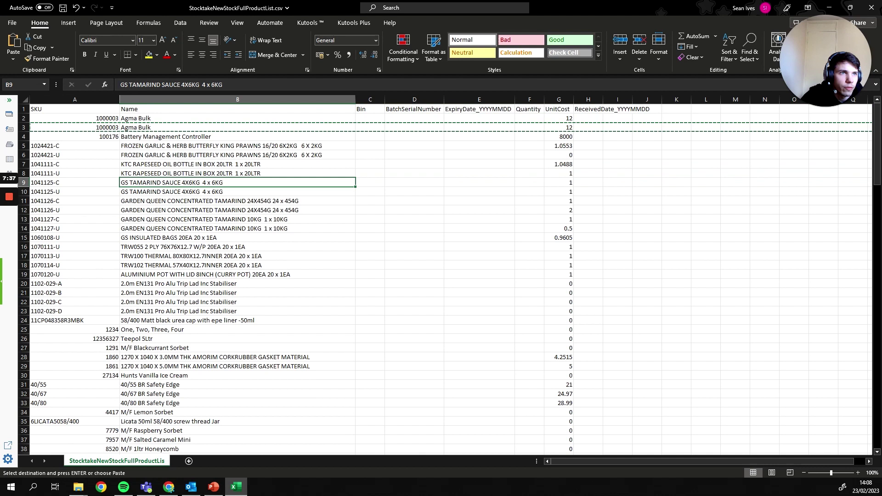
# Enter bin 1 and bin 2 as the bins for the two Agma Bulk rows.
pyautogui.click(370, 119)
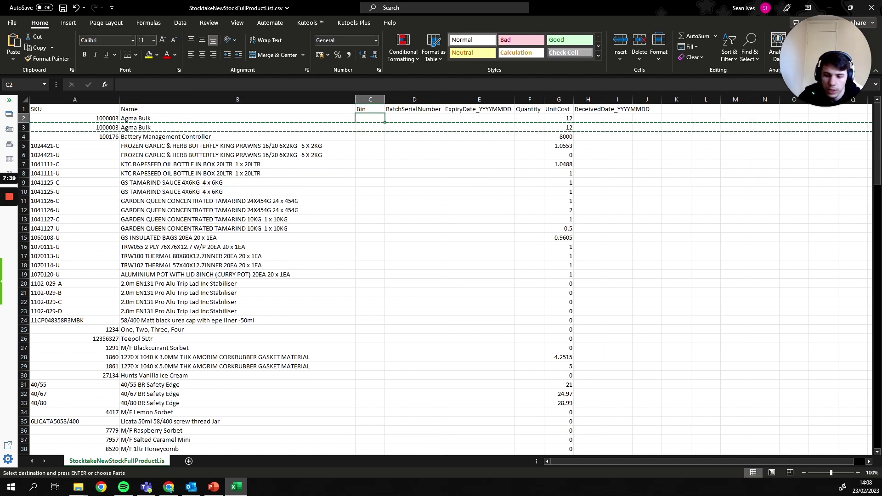
pyautogui.write('bin 1')
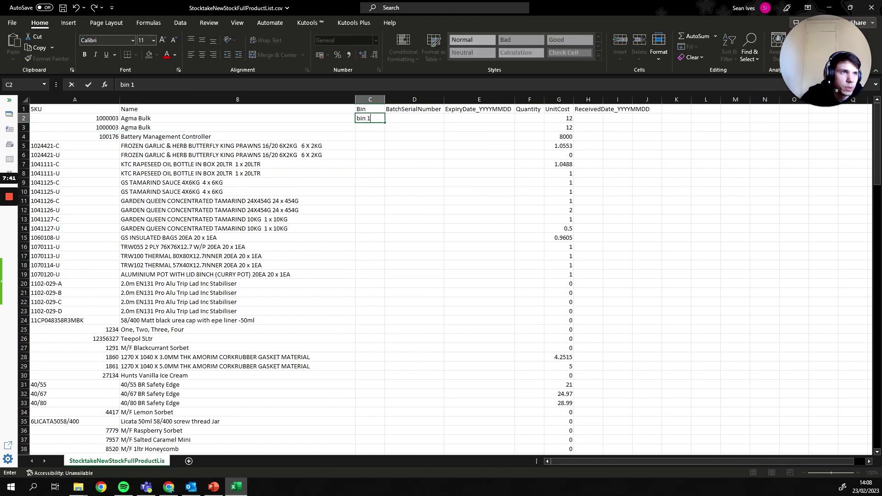
pyautogui.press('Return')
pyautogui.write('bin 2')
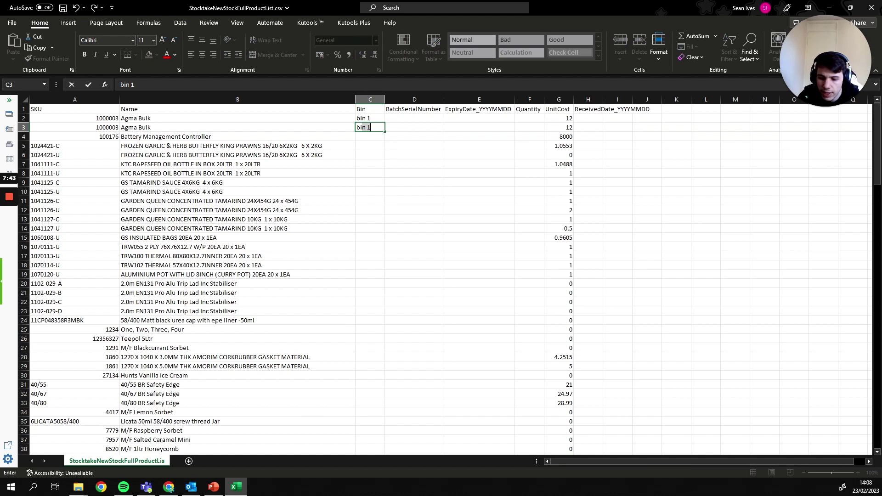
# Enter Serial 1 and serial 2 as the batch serial numbers for the two Agma Bulk rows.
pyautogui.click(415, 118)
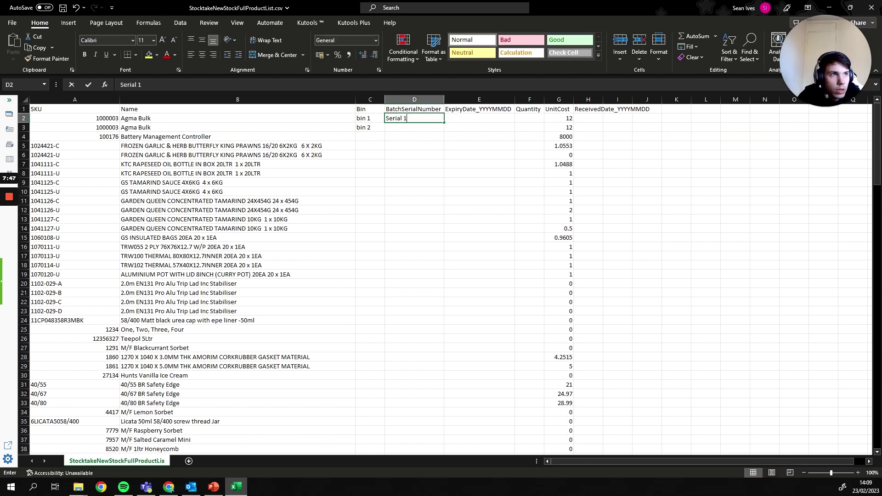
pyautogui.press('Return')
pyautogui.write('serial 1')
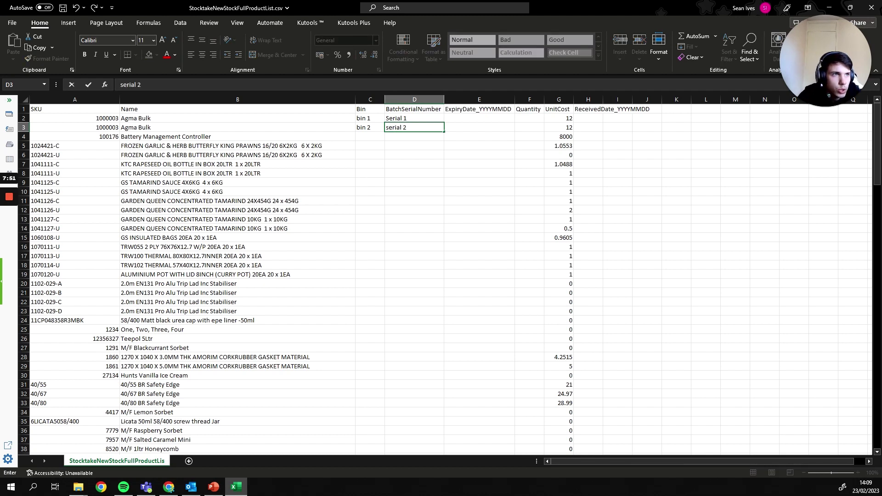
pyautogui.click(415, 145)
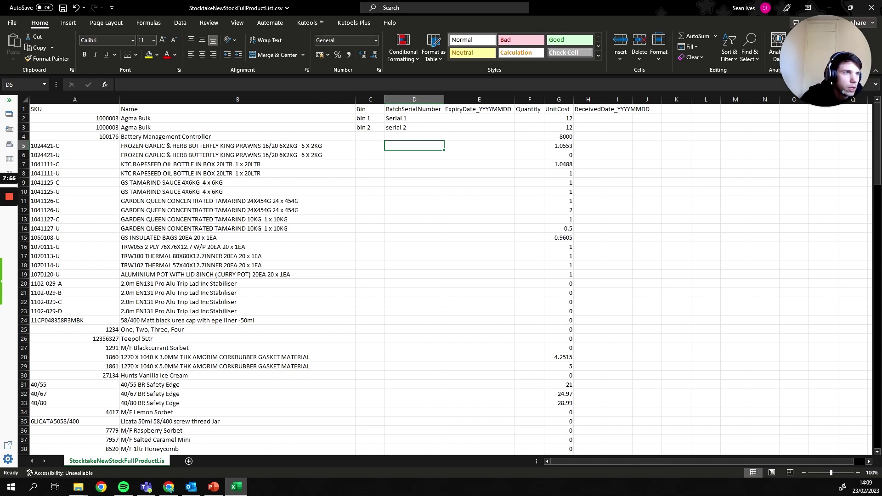
# Set the quantity to 5 on both Agma Bulk rows.
pyautogui.click(530, 118)
pyautogui.write('5')
pyautogui.click(529, 145)
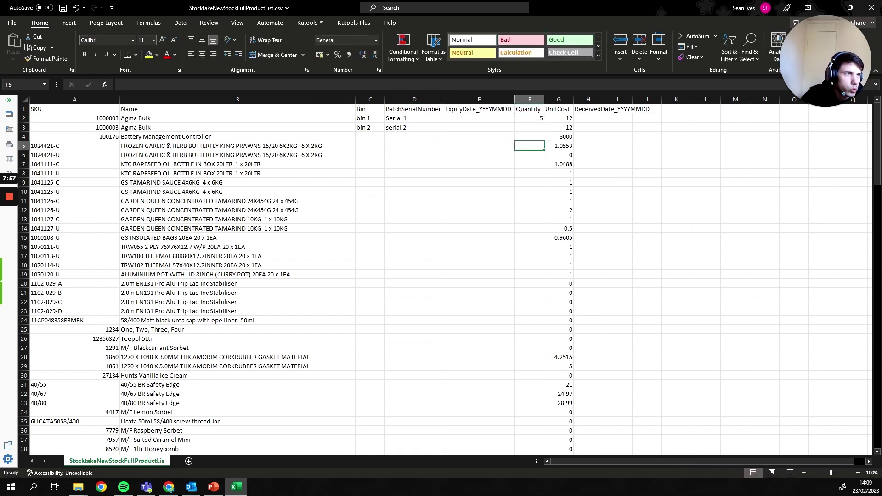
pyautogui.click(530, 127)
pyautogui.write('5')
pyautogui.click(618, 128)
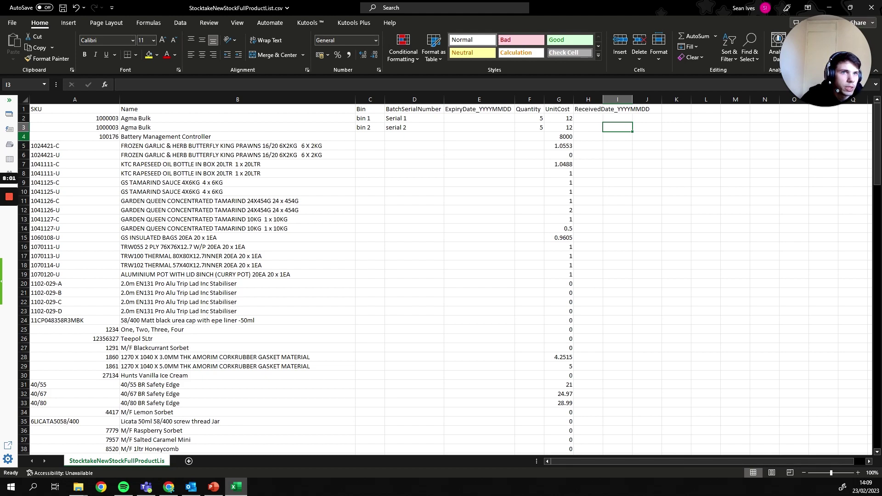
# Delete all product rows from row 4 down, keeping only the two Agma Bulk rows.
pyautogui.click(23, 136)
pyautogui.hotkey('ctrl', 'shift', 'Down')
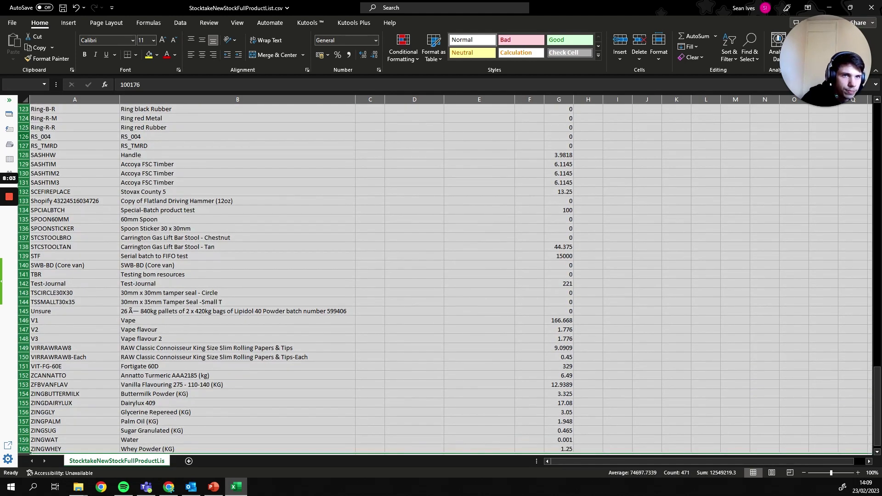
pyautogui.rightClick(23, 156)
pyautogui.click(43, 264)
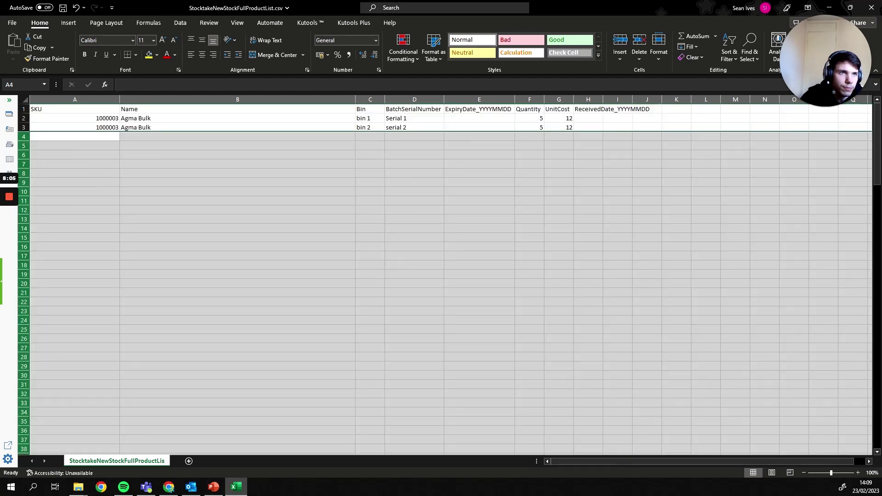
pyautogui.click(237, 182)
# Clear the bin and batch serial number values from both Agma Bulk rows.
pyautogui.click(370, 118)
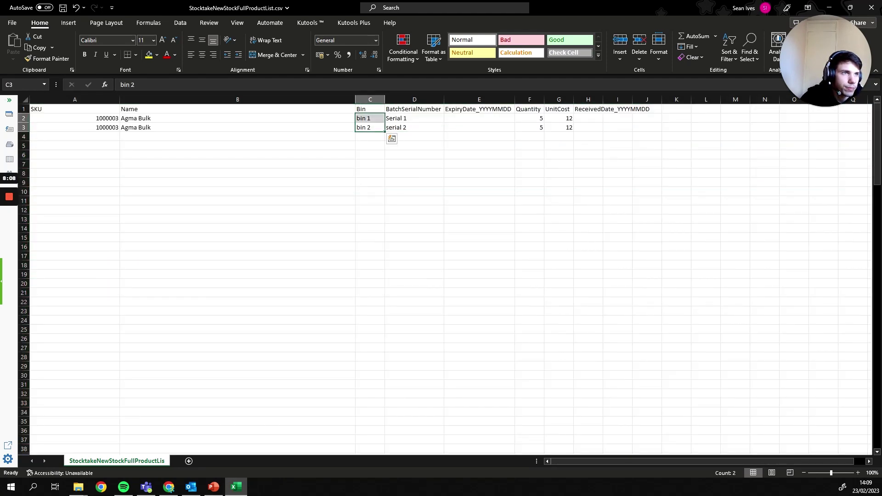
pyautogui.keyDown('shift'); pyautogui.click(414, 128); pyautogui.keyUp('shift')
pyautogui.press('Delete')
pyautogui.click(414, 182)
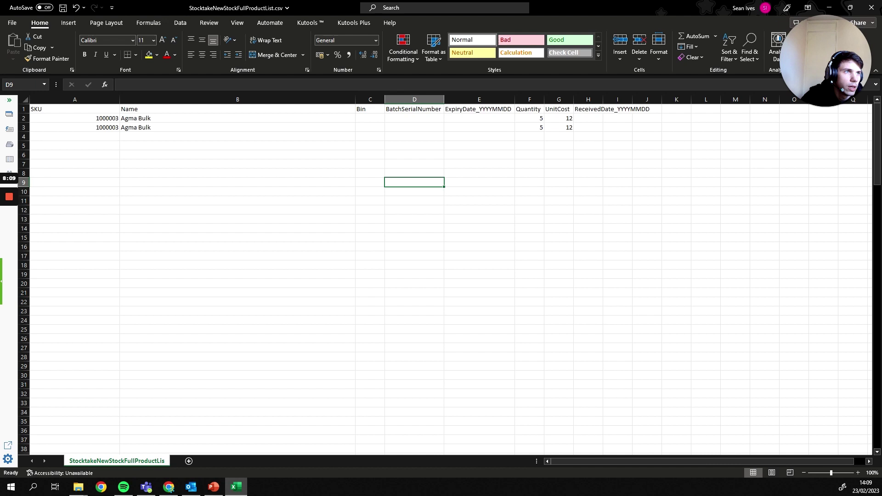
# Save the trimmed StocktakeNewStockFullProductList.csv and switch back to the stocktake in DEAR Inventory.
pyautogui.moveTo(237, 137); pyautogui.dragTo(237, 155)
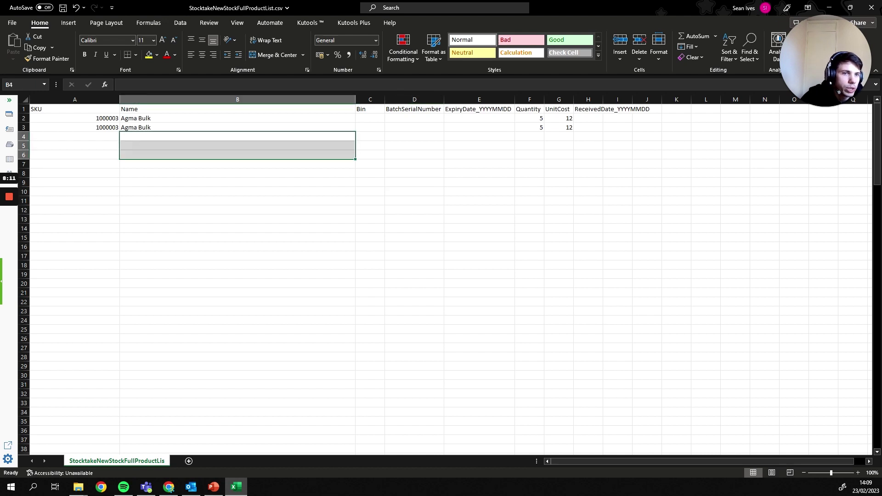
pyautogui.hotkey('ctrl', 's')
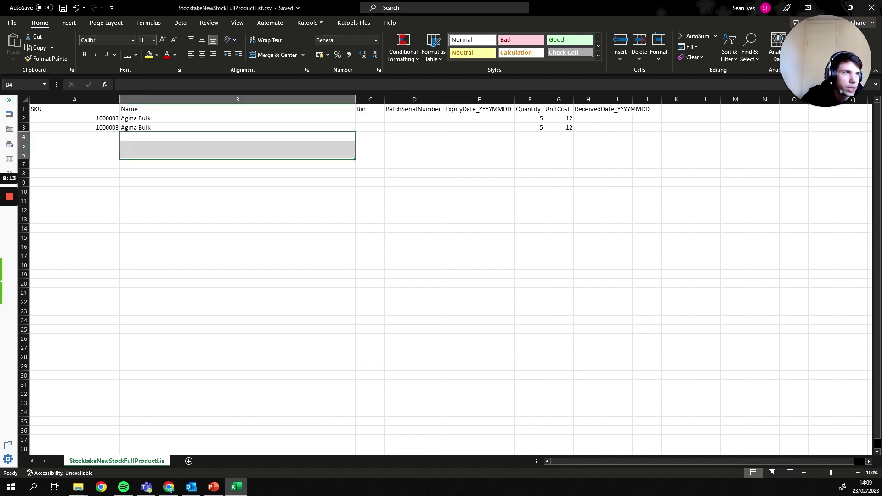
pyautogui.click(832, 6)
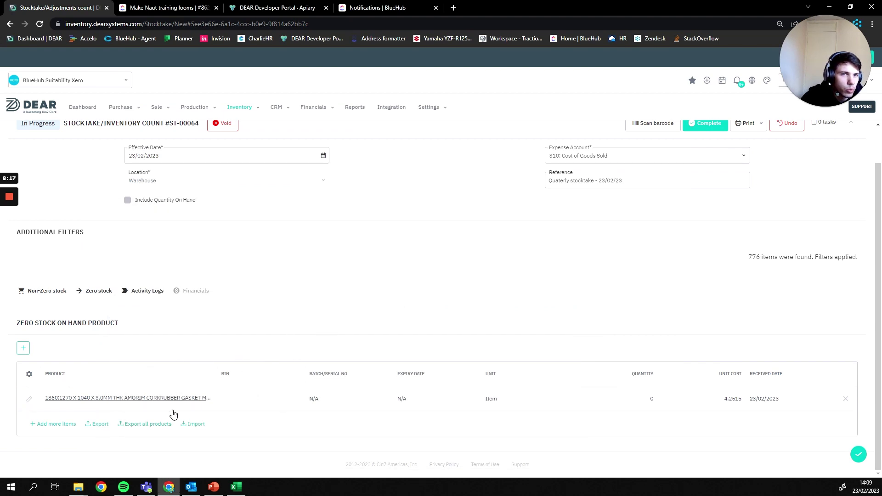
# Record and save a stocktake quantity of 5 for Agma Bulk in the non-zero stock list.
pyautogui.click(46, 291)
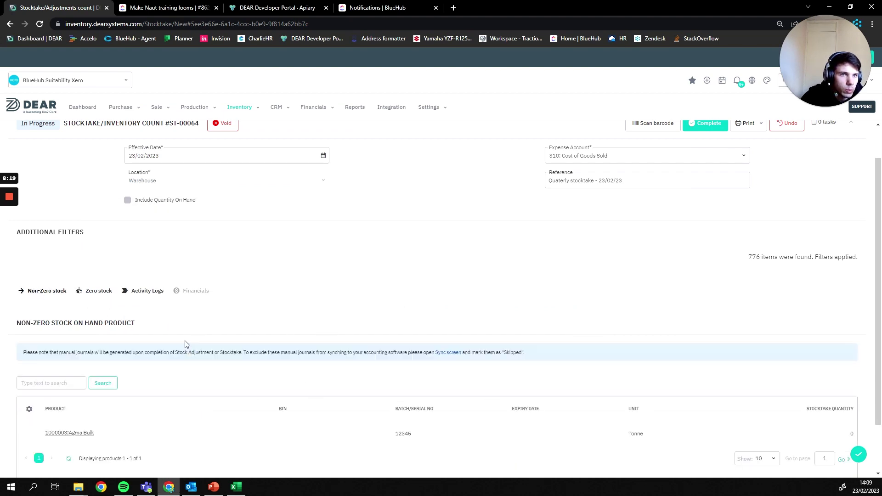
pyautogui.scroll(-1, 343, 345)
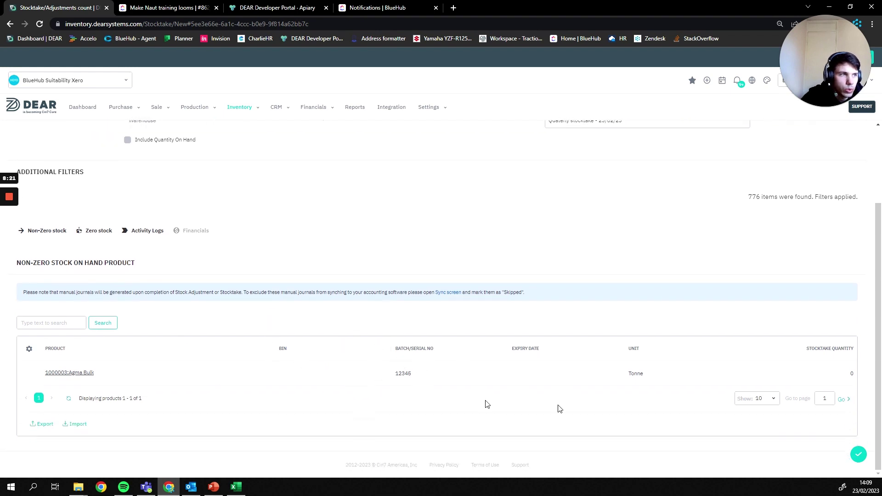
pyautogui.click(845, 374)
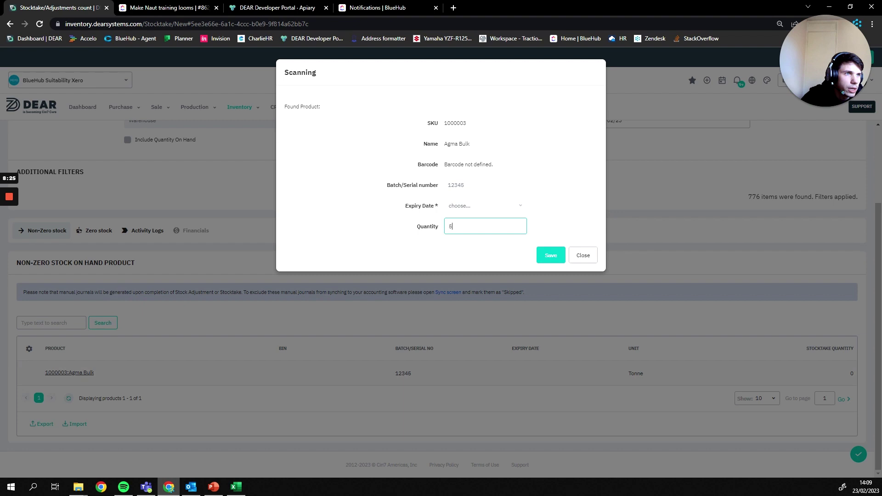
pyautogui.click(506, 216)
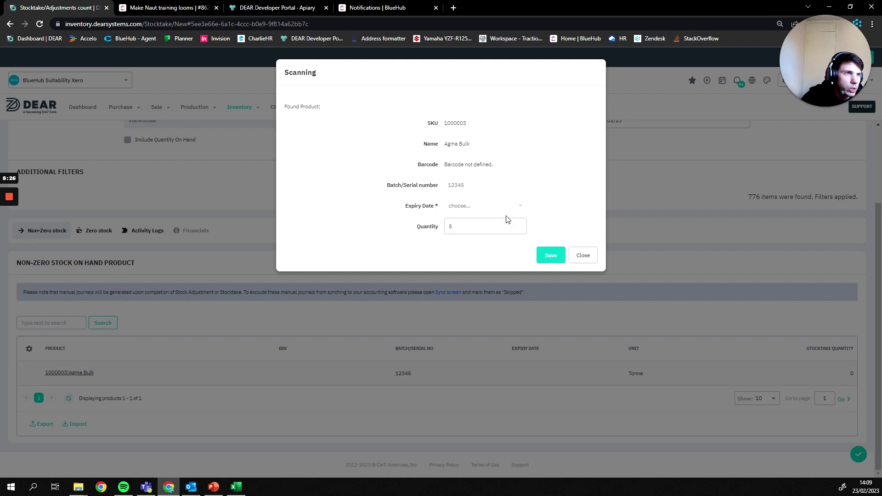
pyautogui.click(547, 256)
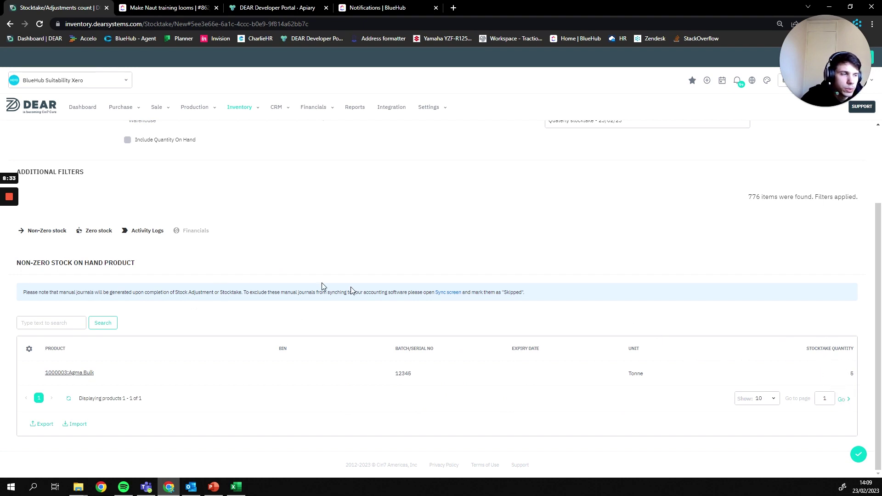
# Compare the product lines in the Zero stock and Non-Zero stock lists of the stocktake.
pyautogui.click(91, 231)
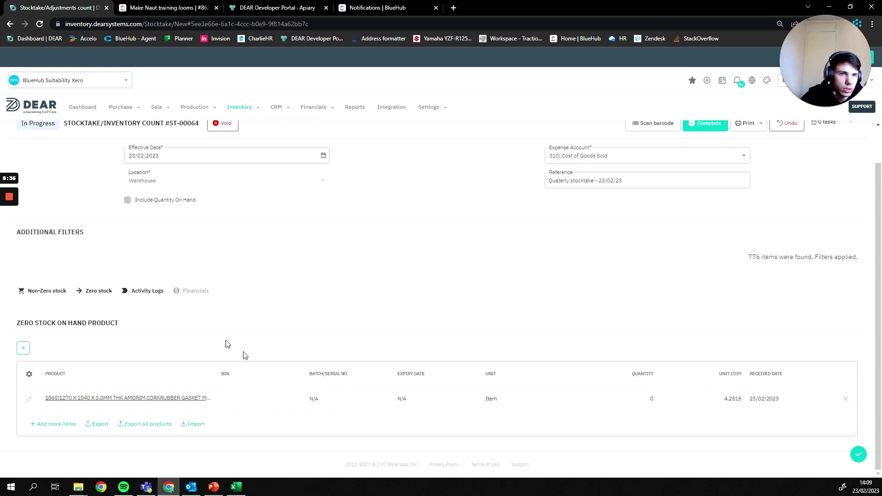
pyautogui.click(35, 292)
pyautogui.scroll(-1, 128, 411)
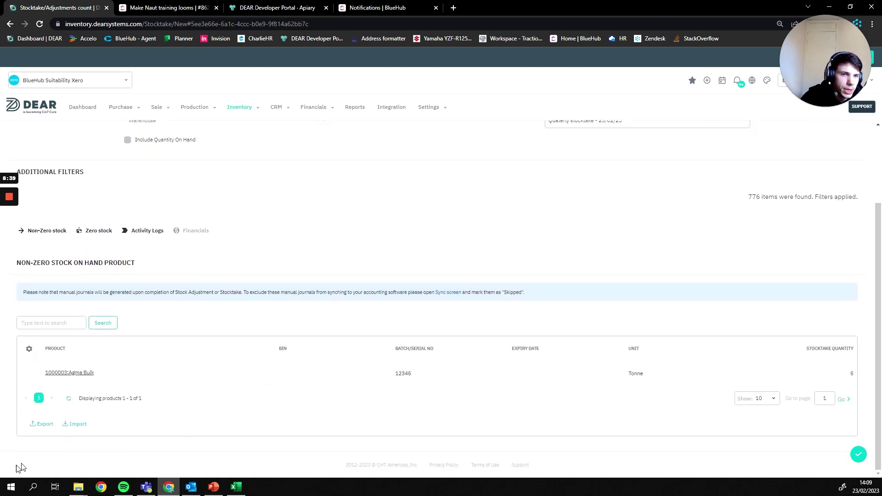
pyautogui.scroll(1, 79, 329)
pyautogui.scroll(-1, 77, 347)
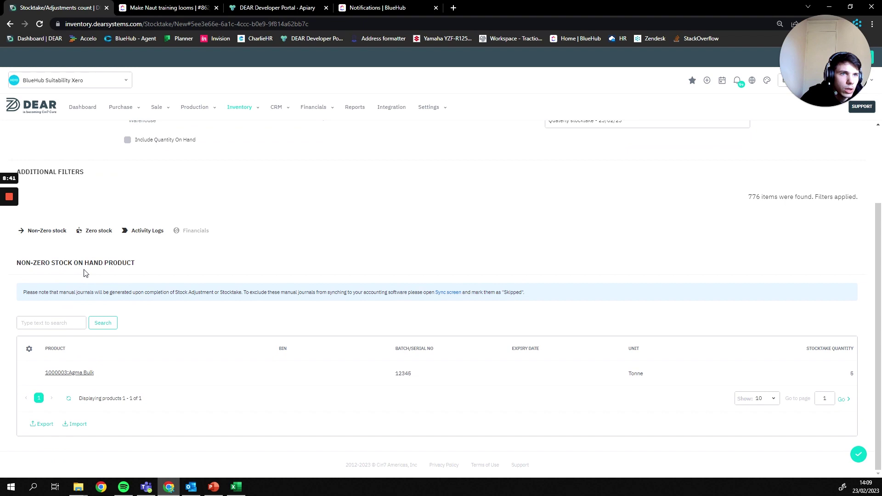
pyautogui.click(97, 231)
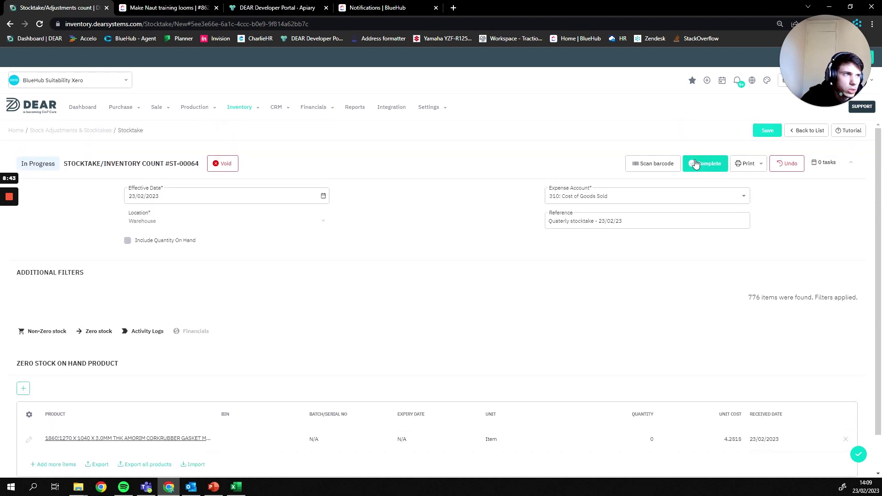
# Review the print options available for the stocktake.
pyautogui.click(741, 163)
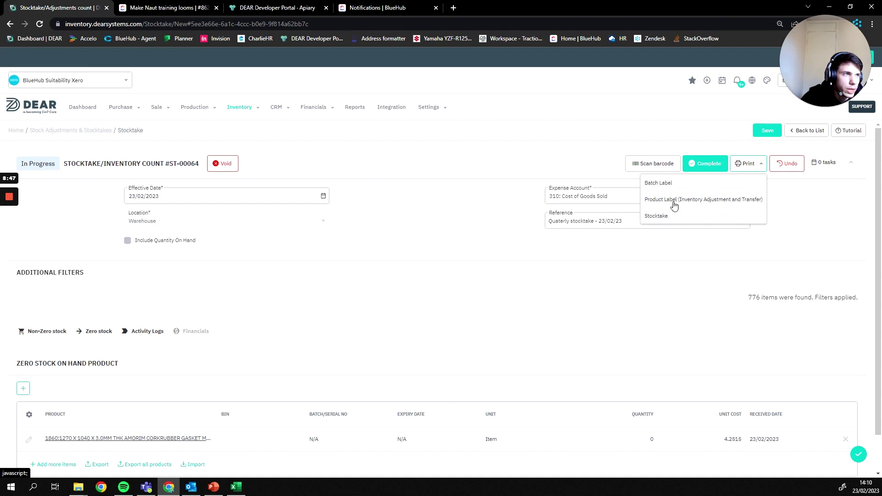
pyautogui.moveTo(744, 163)
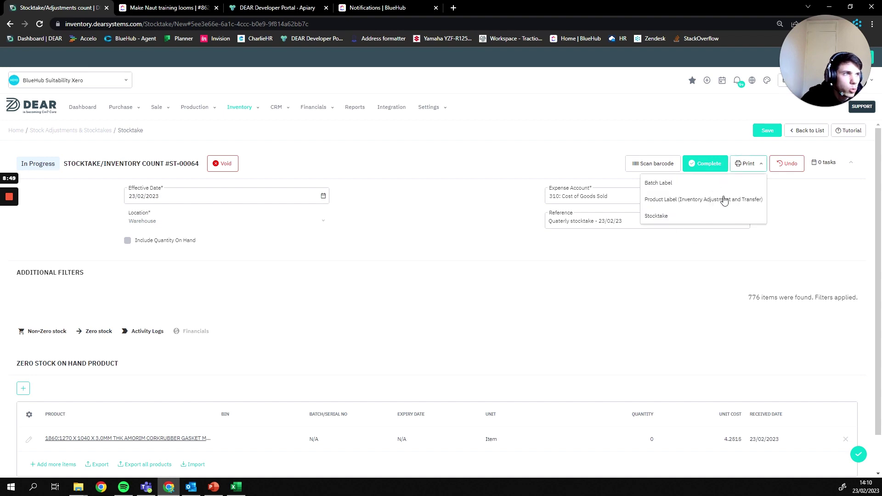
# Try to complete the stocktake and check the error flagged on the cork rubber gasket line in the zero stock list.
pyautogui.click(706, 165)
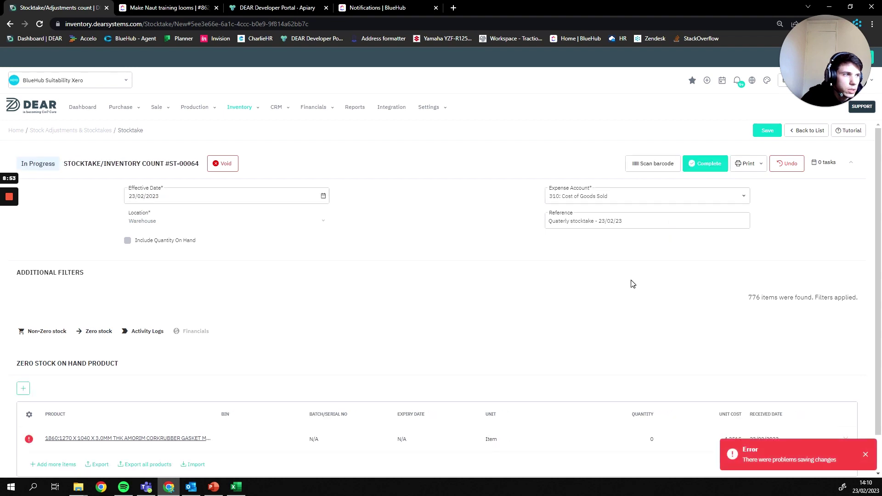
pyautogui.scroll(-1, 597, 294)
pyautogui.click(28, 399)
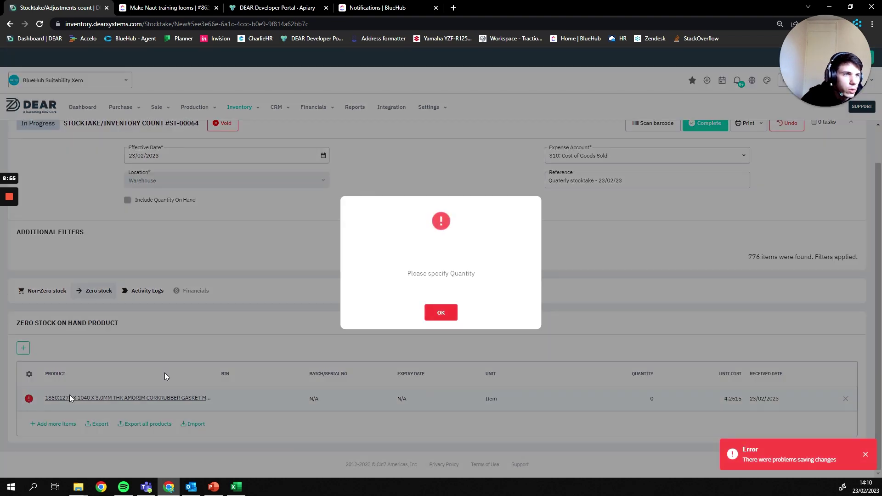
pyautogui.click(441, 313)
# Set the cork rubber gasket's quantity to 2 in the zero stock list and complete the stocktake.
pyautogui.click(632, 408)
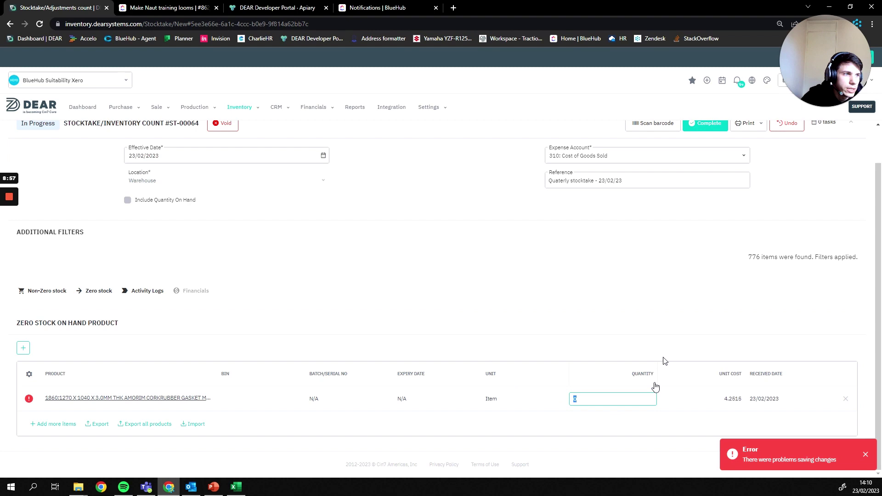
pyautogui.write('2')
pyautogui.click(672, 251)
pyautogui.scroll(1, 668, 298)
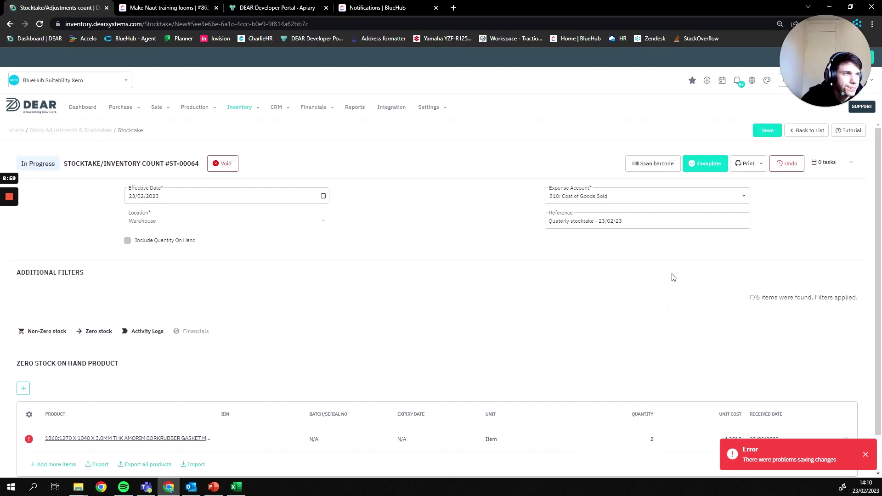
pyautogui.click(707, 159)
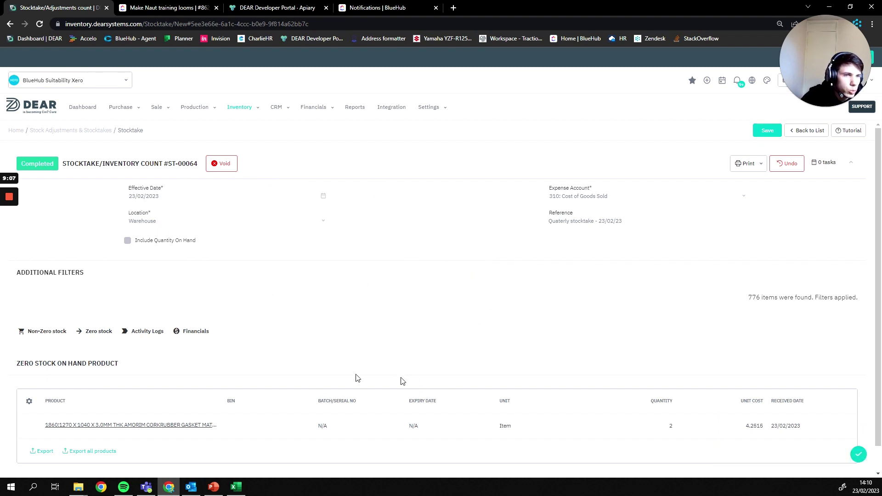
# Review the product lines and quantities in the Non-Zero stock and Zero stock lists of the completed stocktake.
pyautogui.click(46, 331)
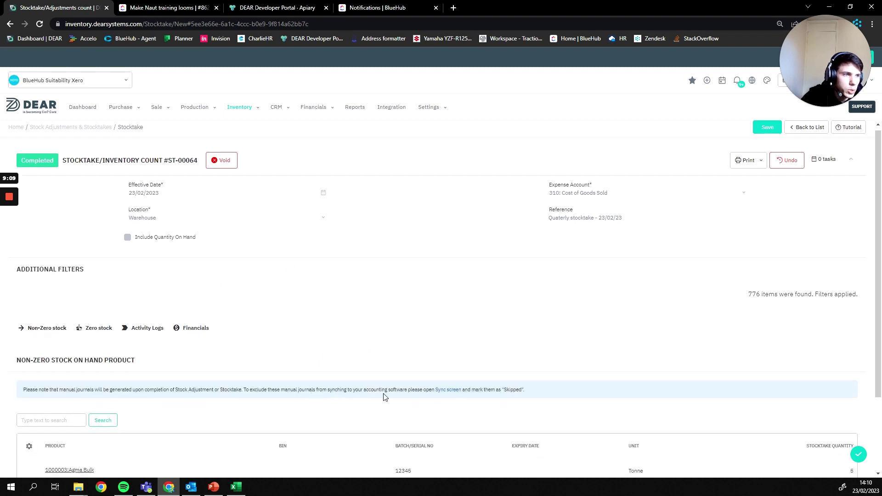
pyautogui.scroll(-2, 385, 397)
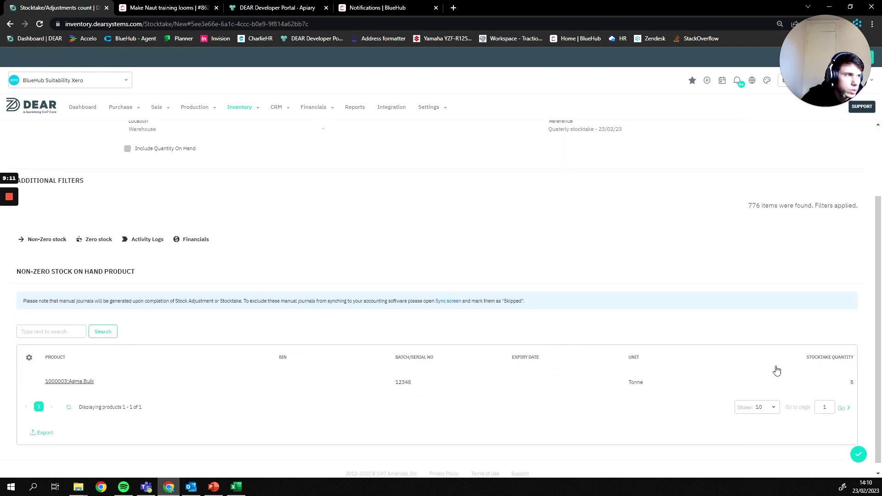
pyautogui.click(98, 239)
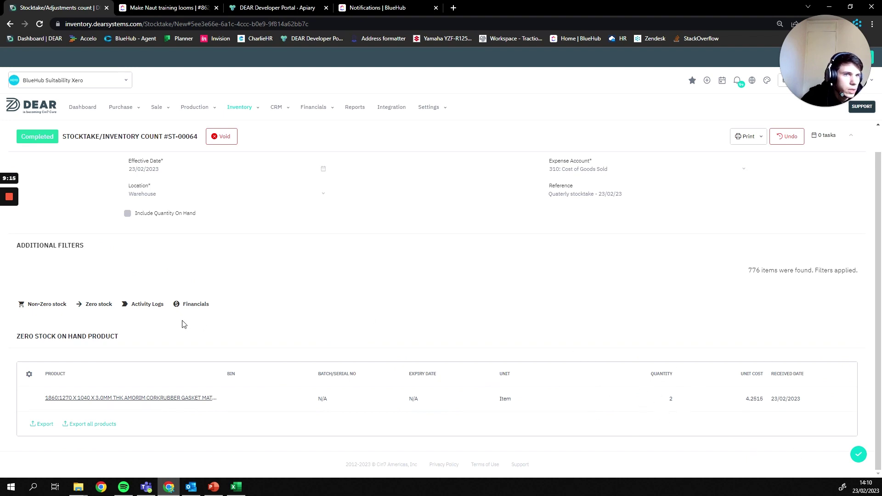
pyautogui.scroll(1, 365, 381)
pyautogui.scroll(-1, 404, 349)
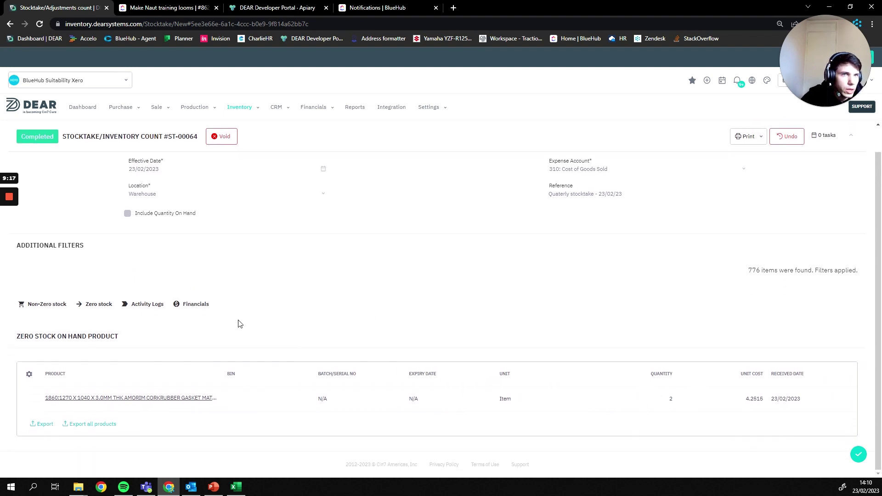
# Examine the debit and credit accounts and amounts of the completed stocktake's financial transactions.
pyautogui.click(193, 305)
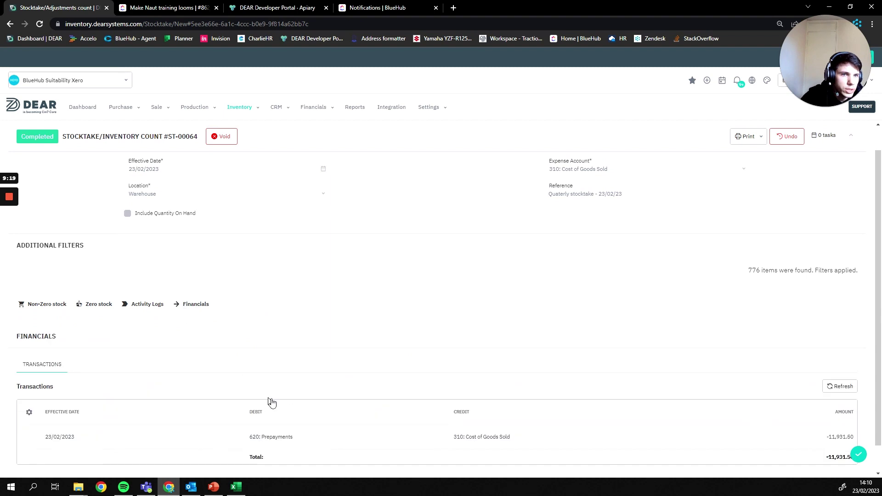
pyautogui.scroll(-1, 269, 402)
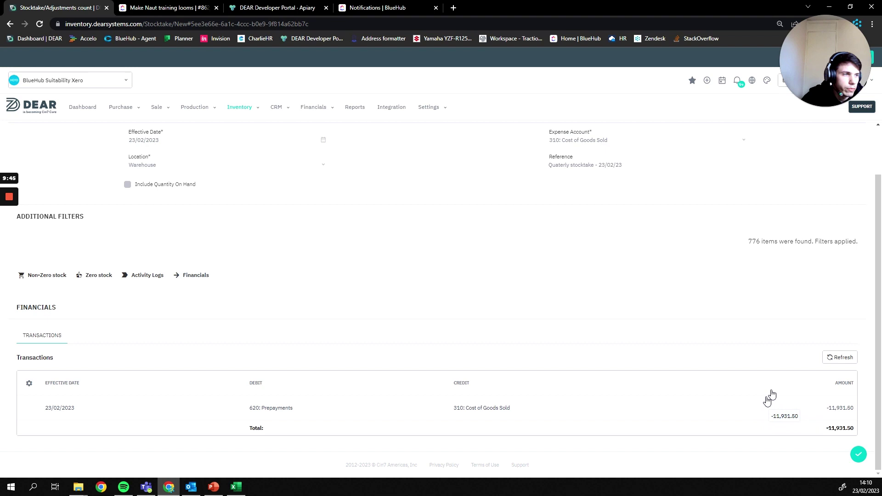
pyautogui.scroll(1, 772, 415)
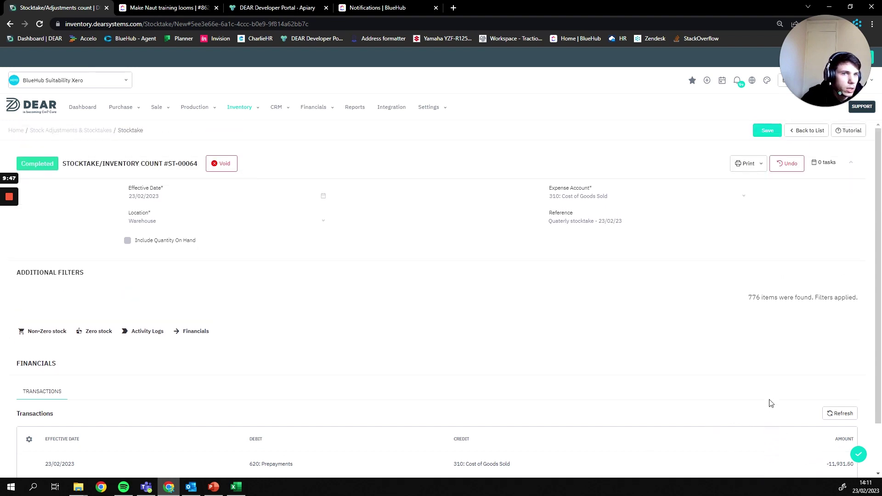
pyautogui.scroll(-1, 771, 403)
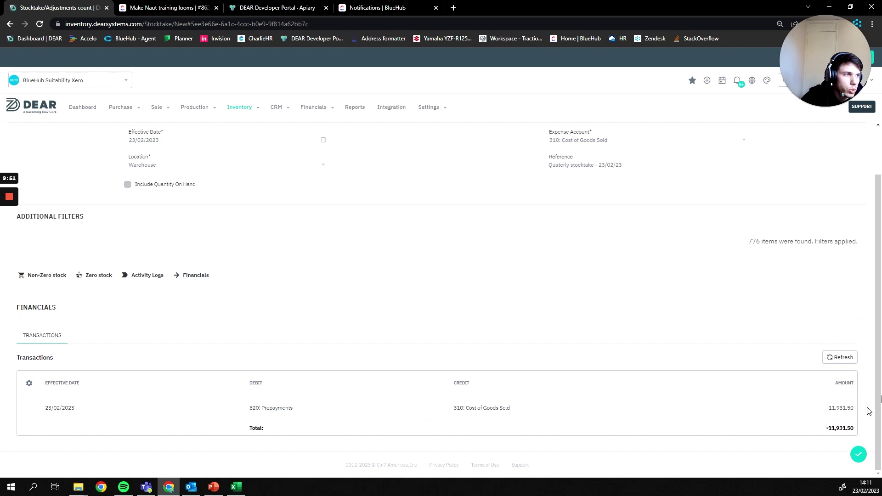
pyautogui.scroll(1, 695, 324)
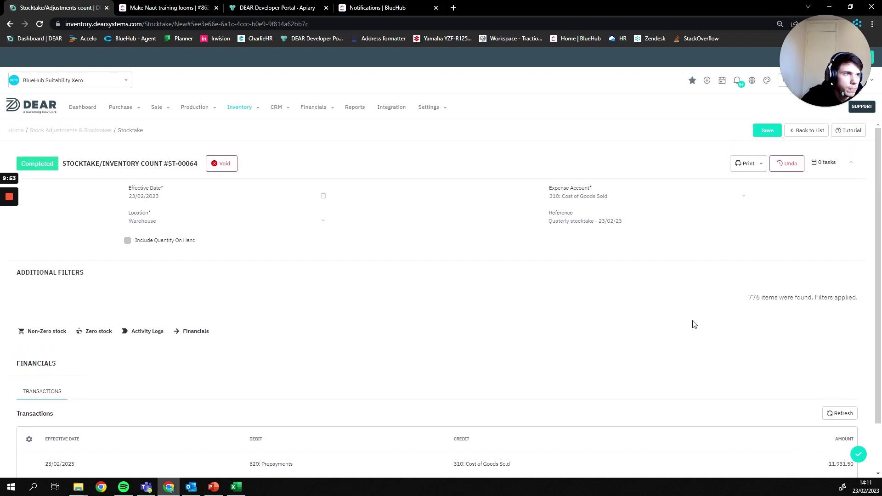
# Undo the completed stocktake and confirm reversing its status to draft with all details kept.
pyautogui.click(784, 166)
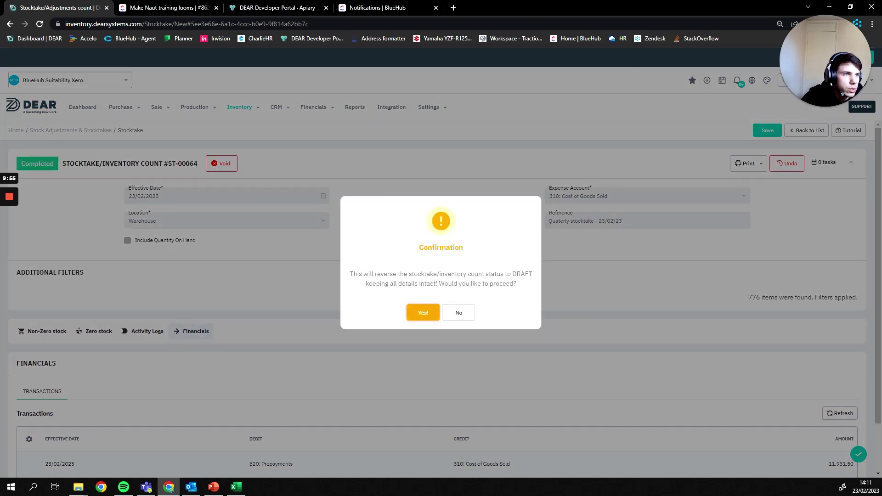
pyautogui.click(419, 308)
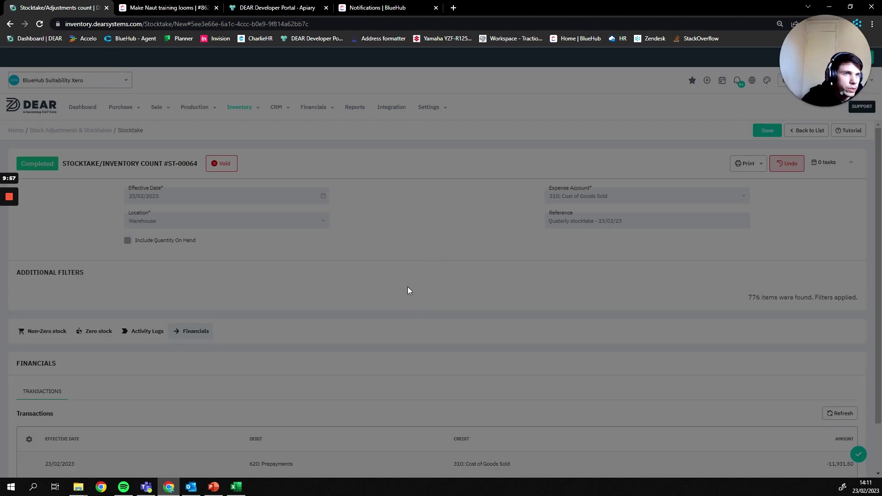